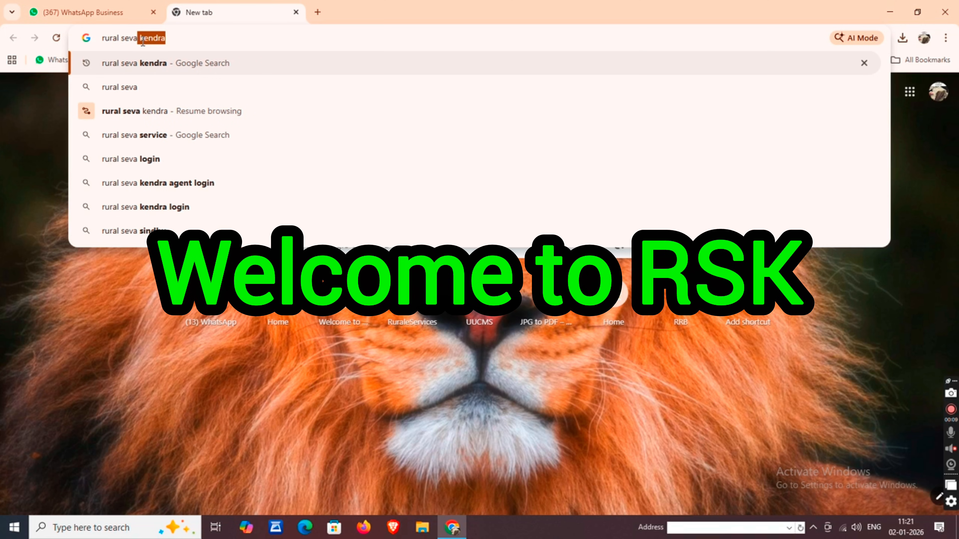
# Search Google for "rural seva kendra" and open the Welcome to RSK website at ruraleservices.com
pyautogui.write('kendr')
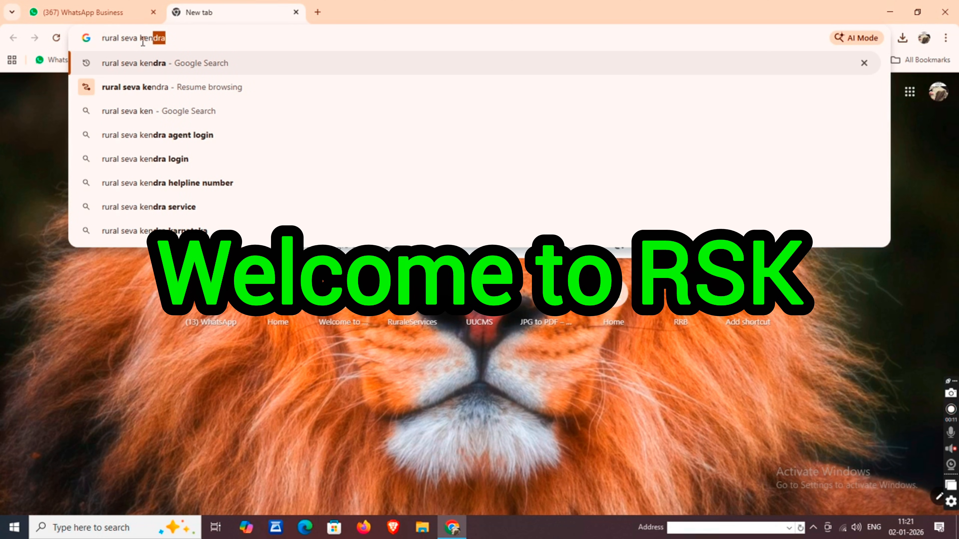
pyautogui.write('a')
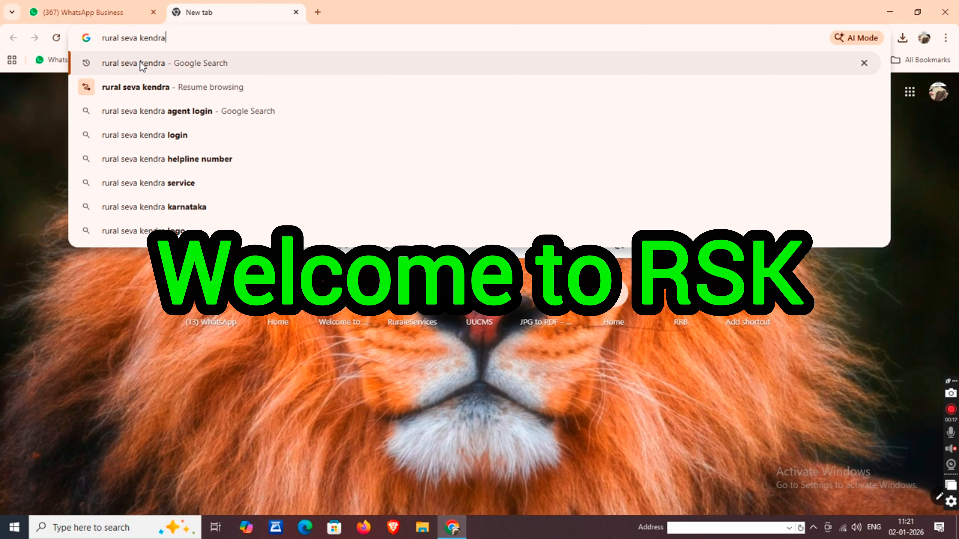
pyautogui.click(140, 62)
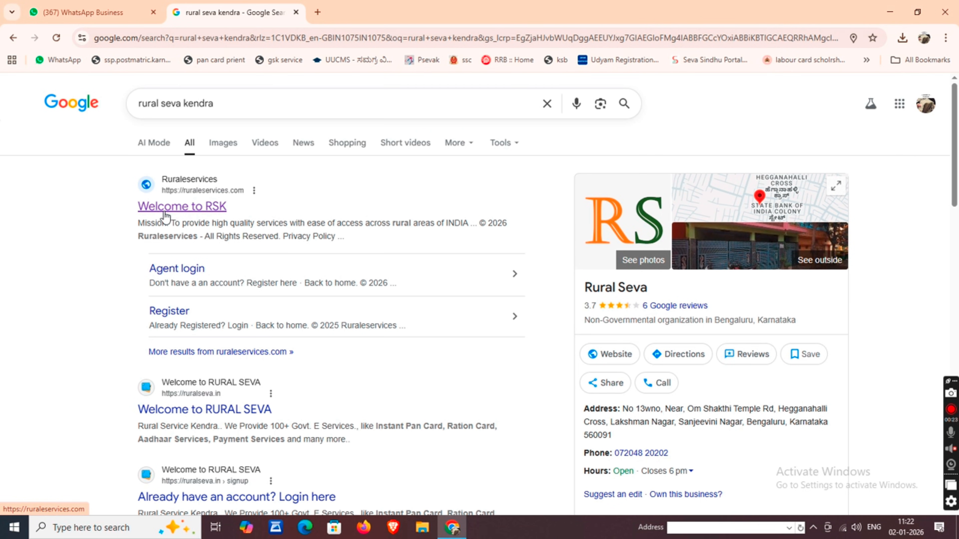
pyautogui.click(208, 214)
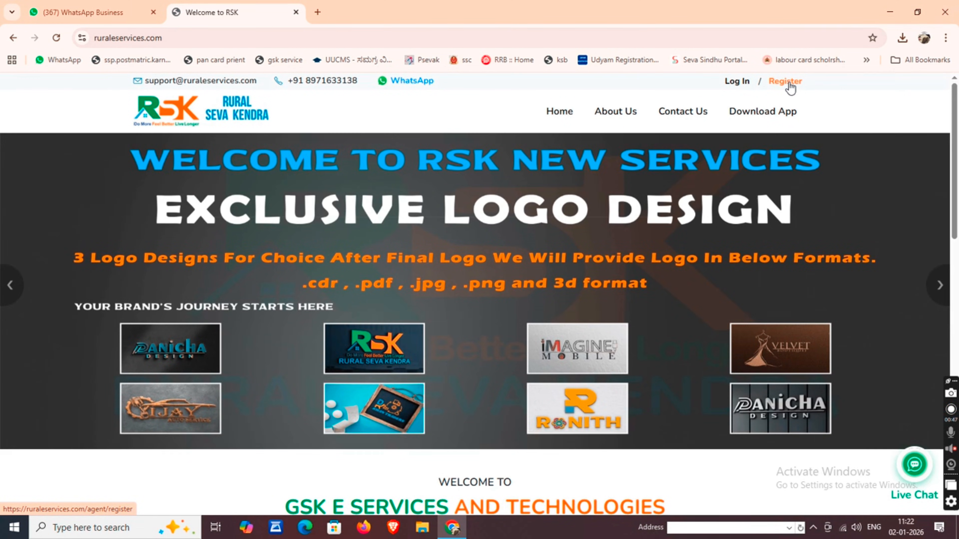
# Register a new agent account with the full name, email ID, mobile number, state KARNATAKA and the captcha
pyautogui.click(788, 82)
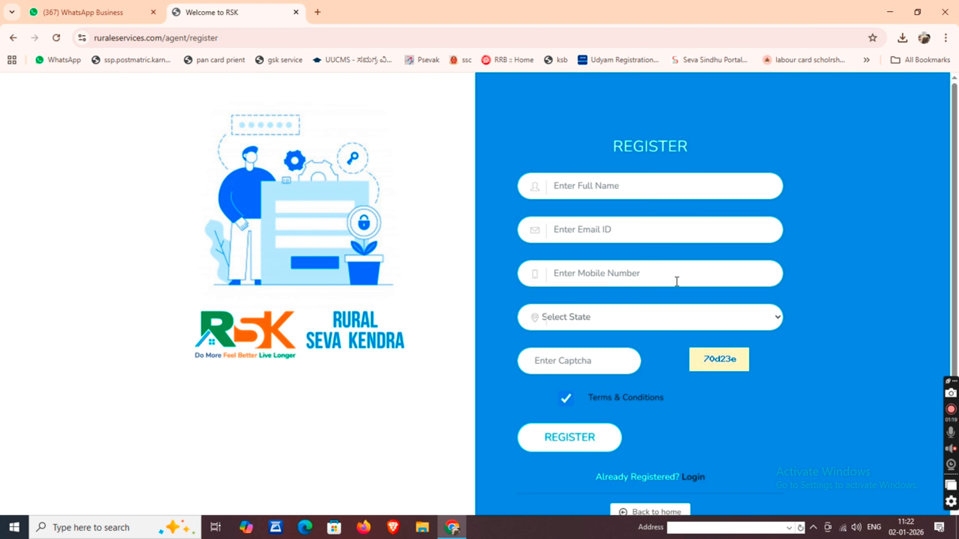
pyautogui.click(641, 323)
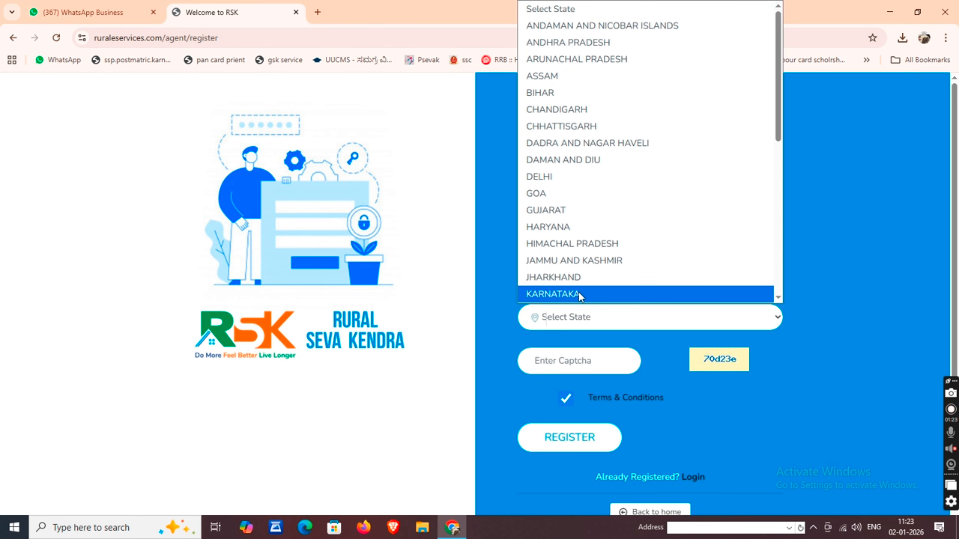
pyautogui.click(619, 294)
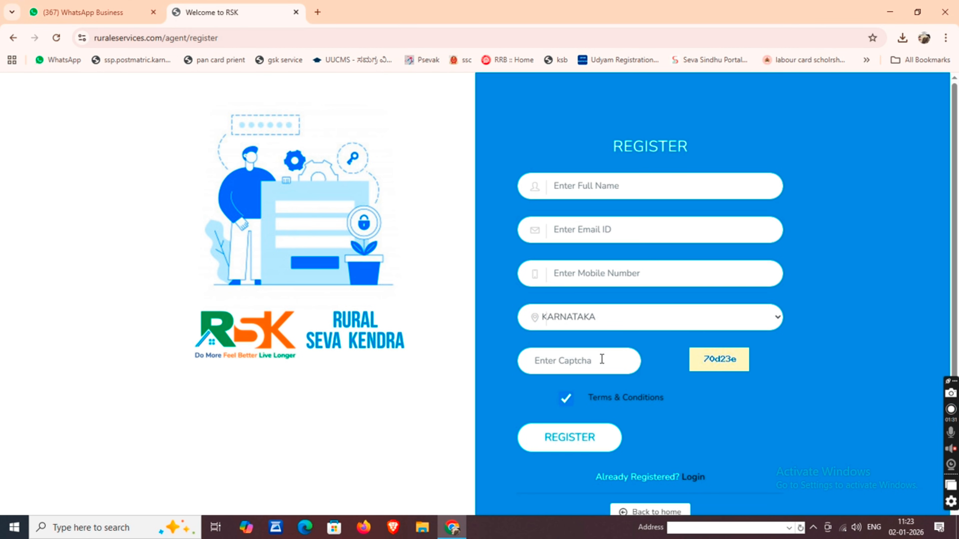
pyautogui.scroll(-2, 618, 360)
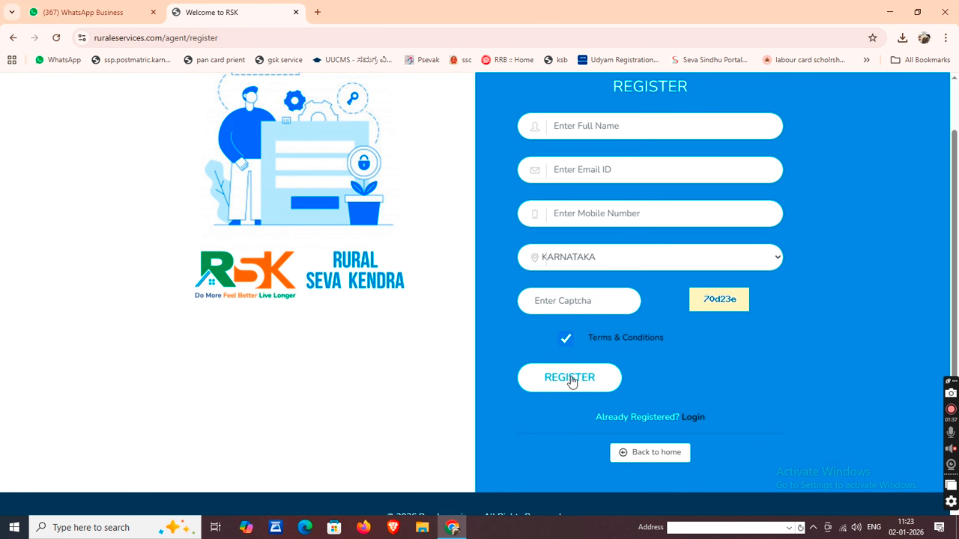
pyautogui.scroll(2, 592, 348)
pyautogui.click(583, 184)
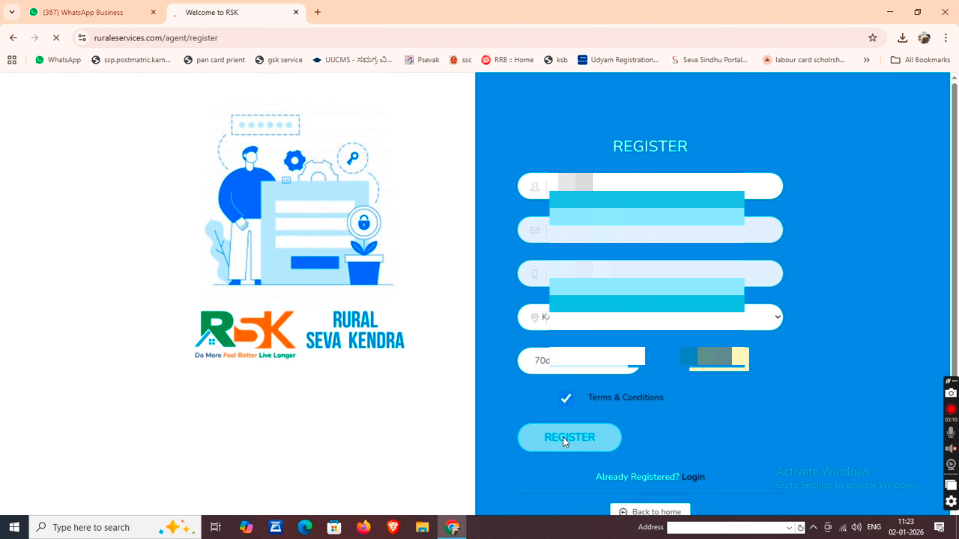
pyautogui.click(563, 437)
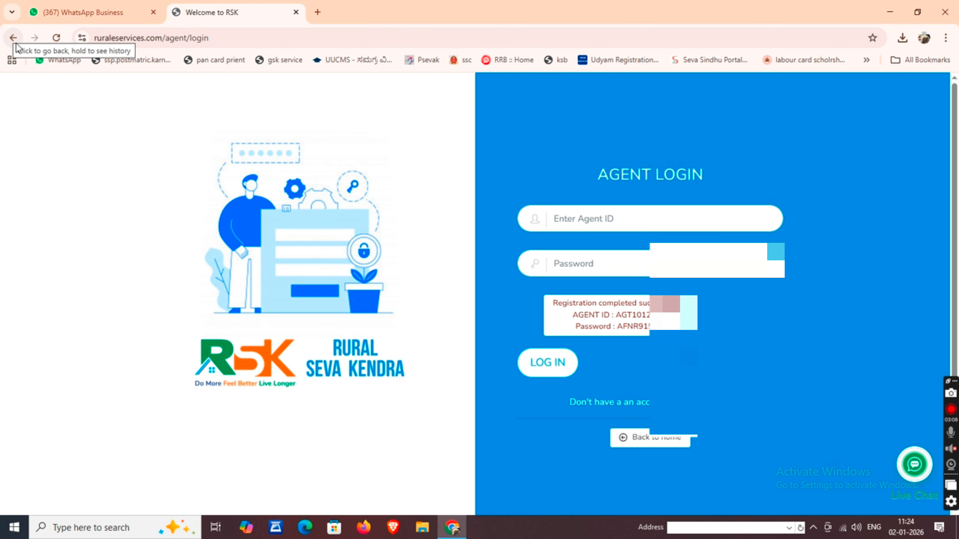
# Return to the RSK home page and log in with the agent ID and account password
pyautogui.click(656, 443)
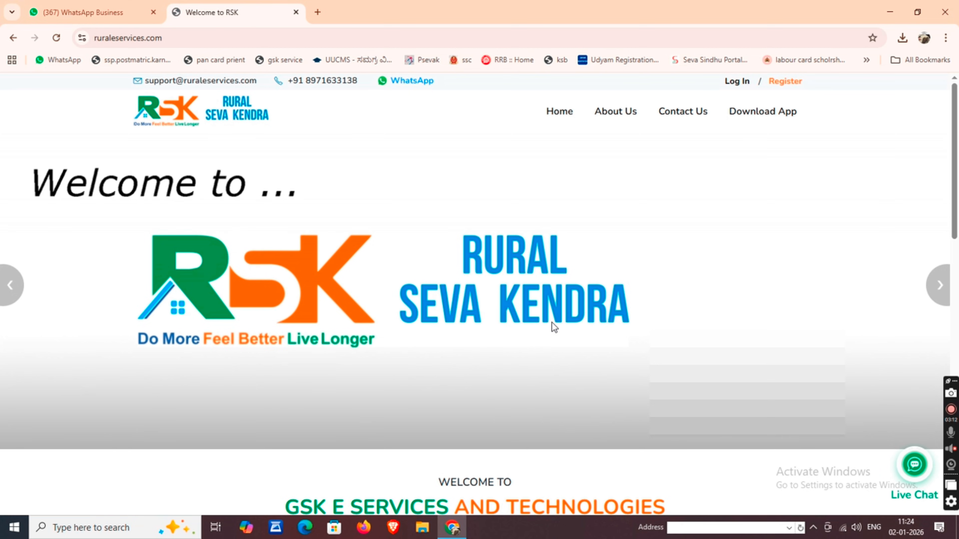
pyautogui.click(727, 82)
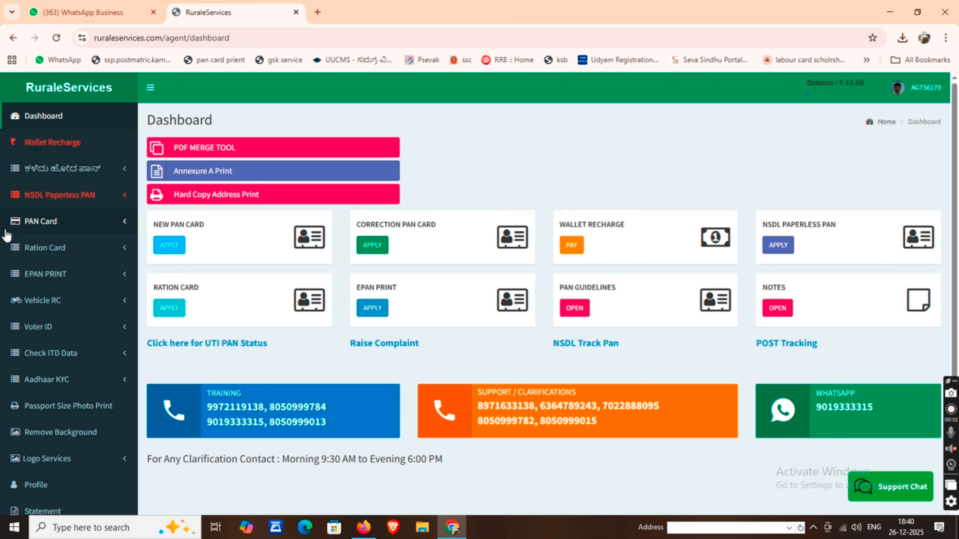
# Recharge the wallet by entering and verifying the payment's UTR number under GSK E SERVICES
pyautogui.click(55, 147)
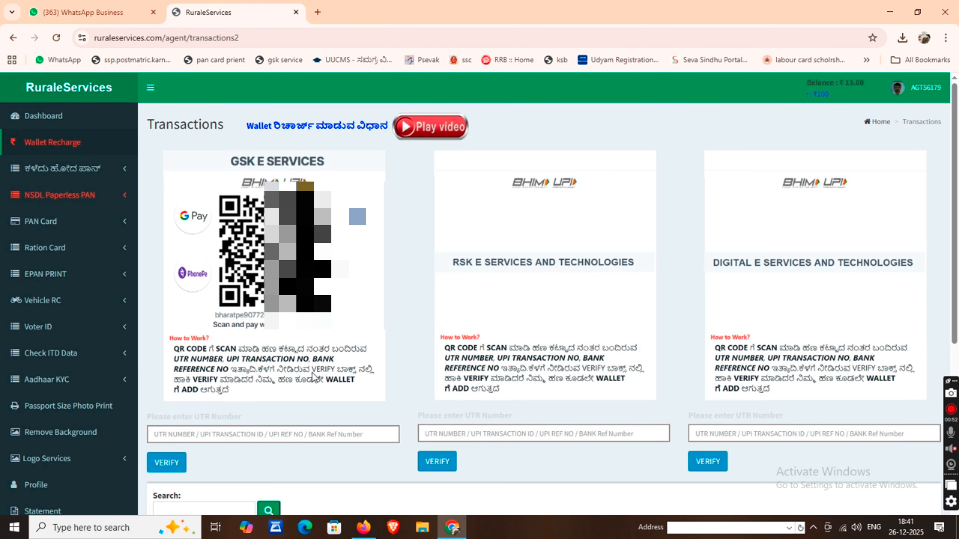
pyautogui.click(276, 436)
pyautogui.hotkey('ctrl', 'v')
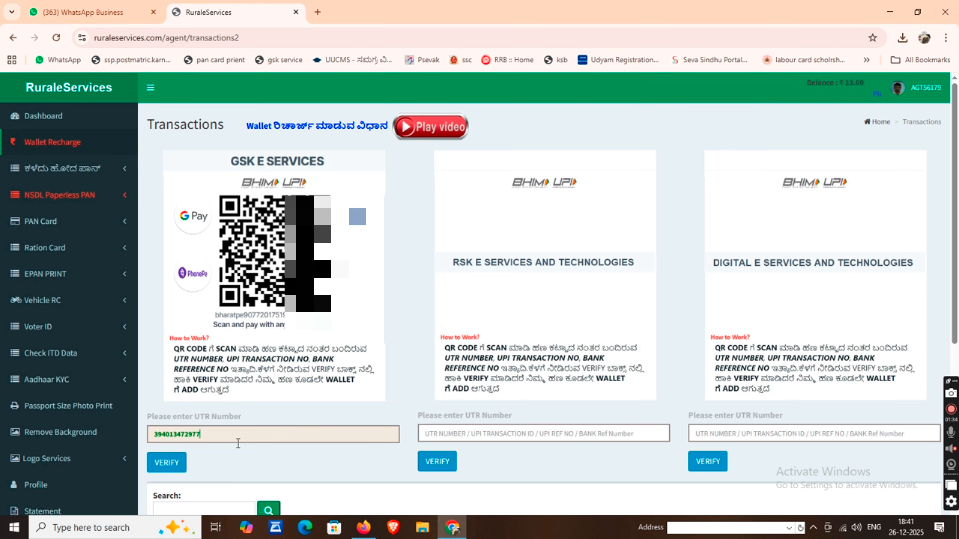
pyautogui.click(167, 463)
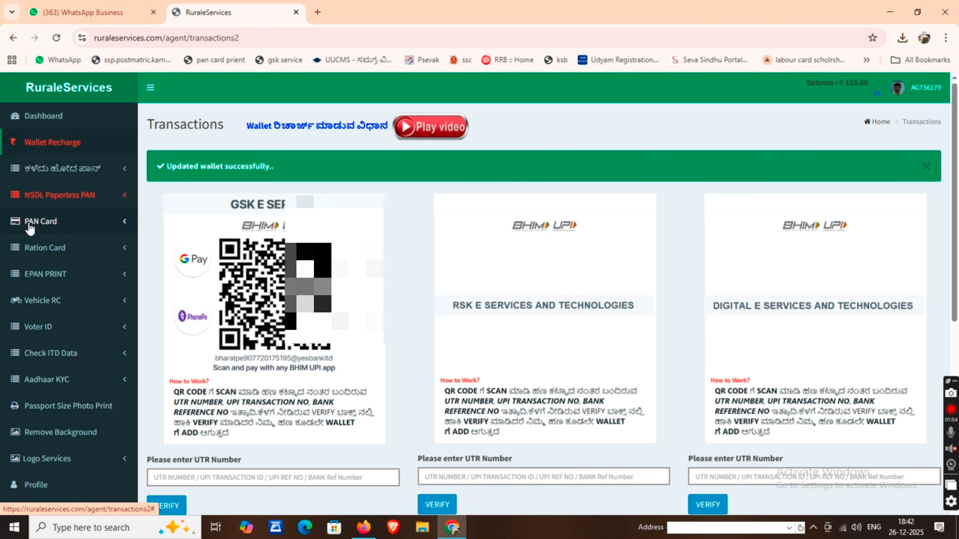
# Start a new PAN card application with Aadhaar OTP, entering the applicant's Aadhaar number and submitting the OTP
pyautogui.click(59, 230)
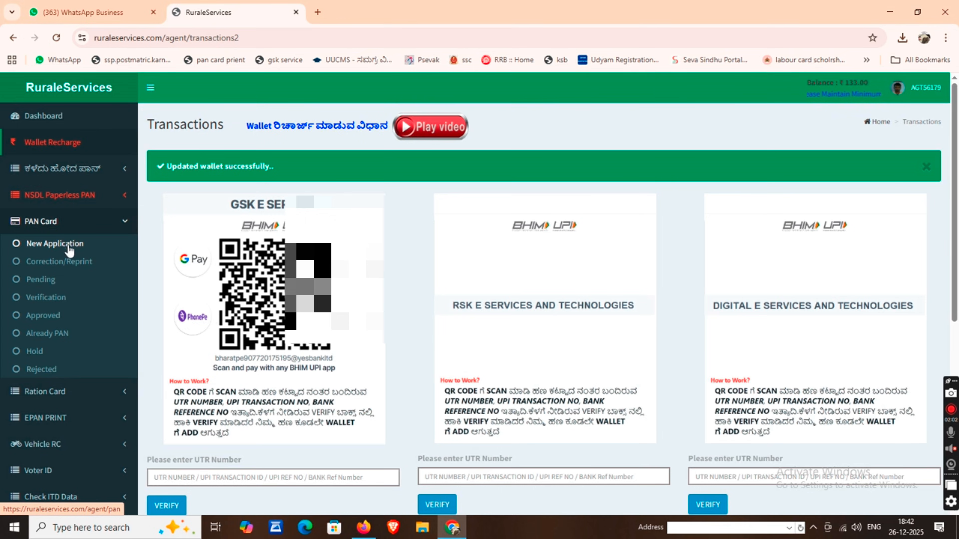
pyautogui.click(42, 248)
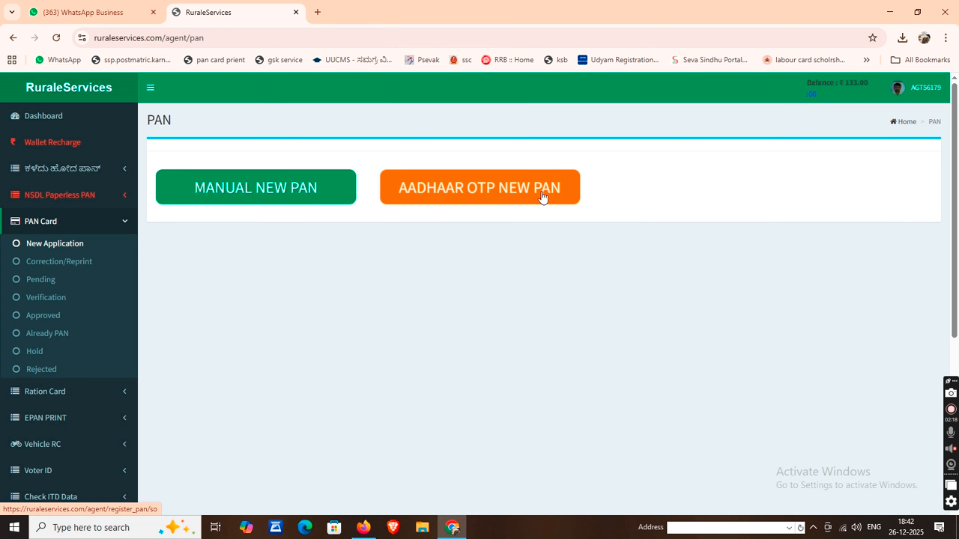
pyautogui.click(483, 196)
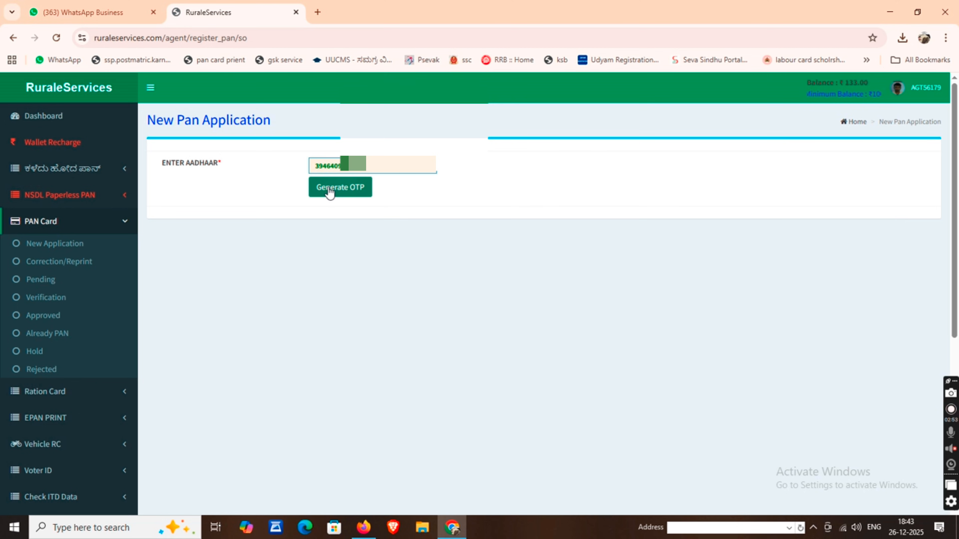
pyautogui.click(329, 192)
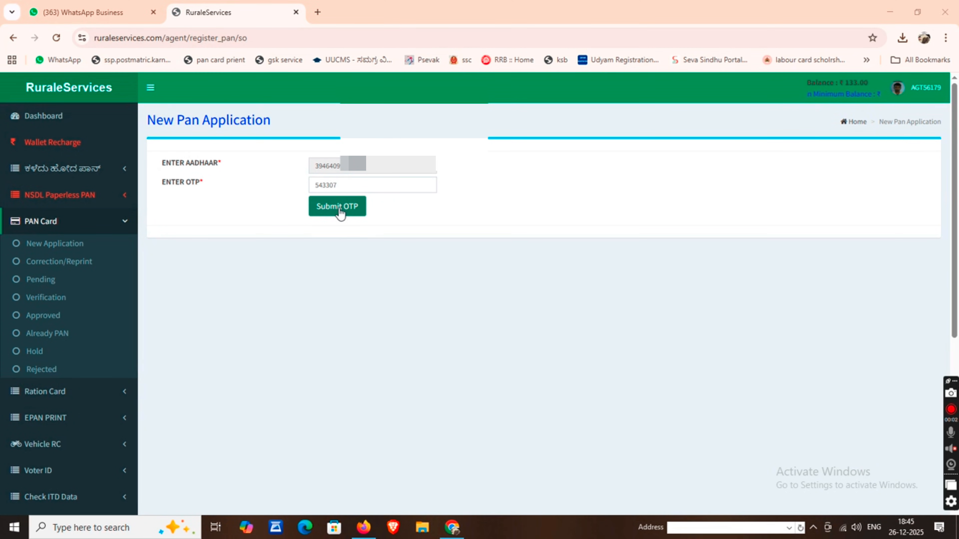
pyautogui.click(345, 210)
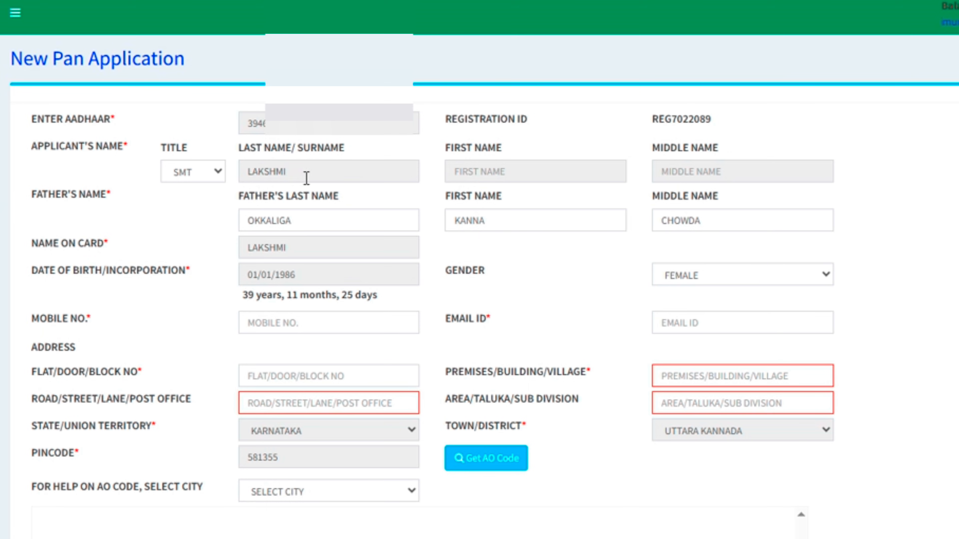
# Examine the applicant's name and father's name fields of the new PAN application, including last, first and middle names
pyautogui.click(527, 175)
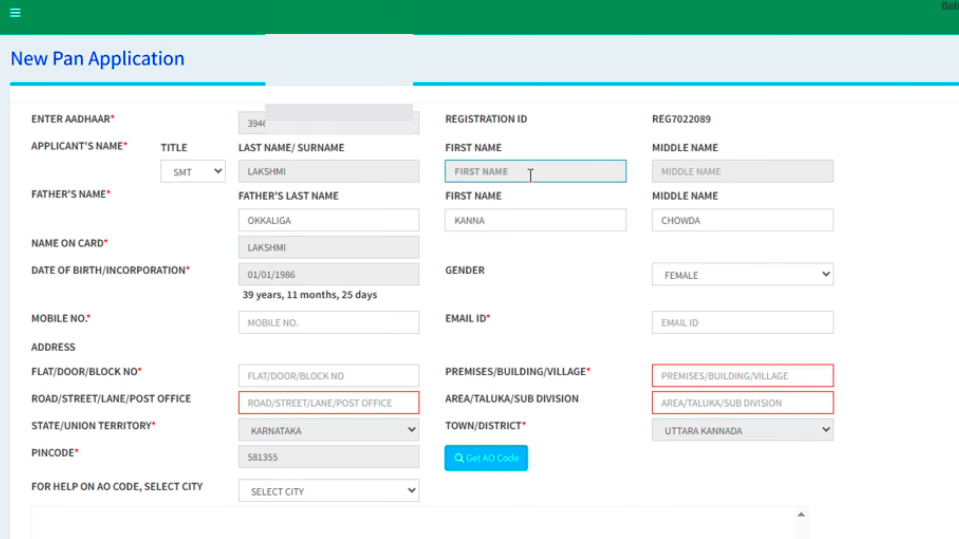
pyautogui.click(689, 175)
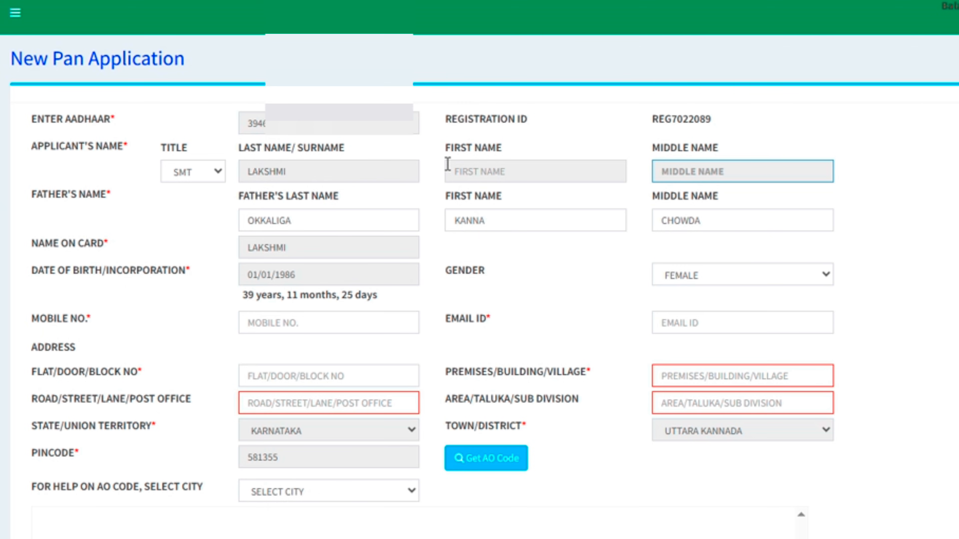
pyautogui.click(347, 173)
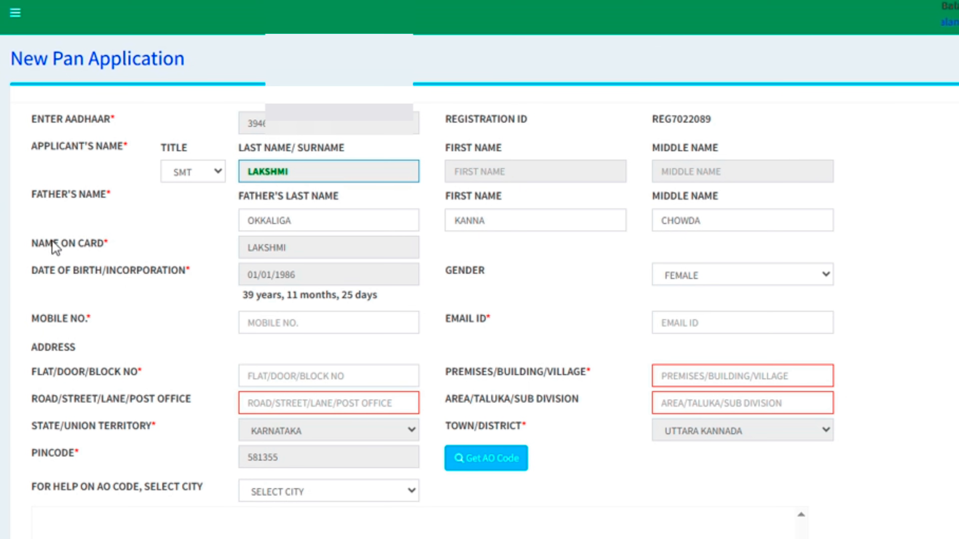
pyautogui.moveTo(30, 195); pyautogui.dragTo(125, 193)
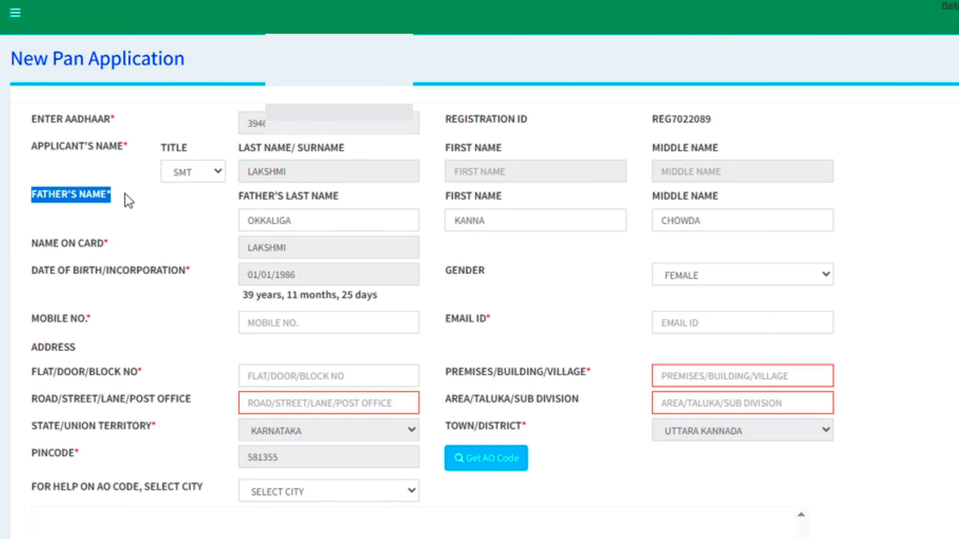
pyautogui.click(126, 198)
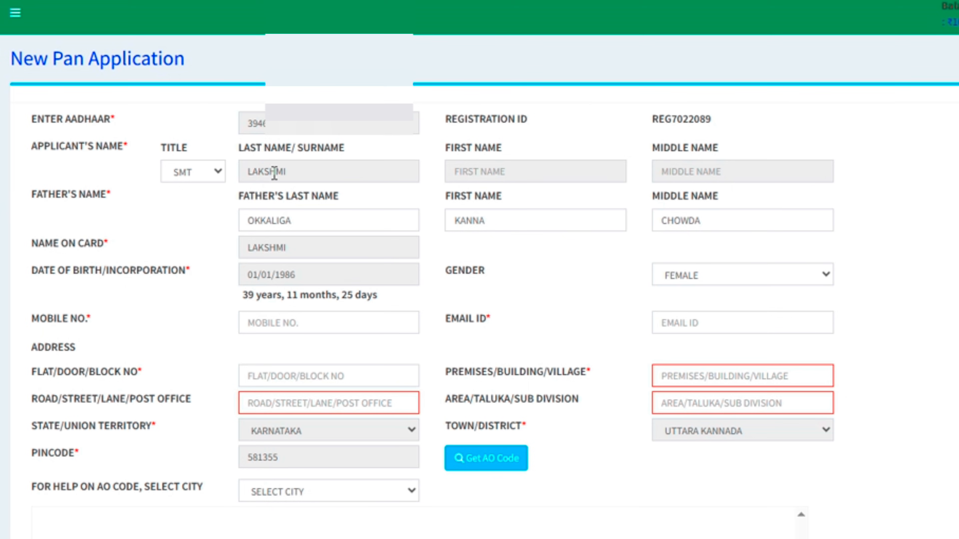
pyautogui.moveTo(231, 208); pyautogui.dragTo(368, 202)
pyautogui.click(368, 202)
pyautogui.moveTo(450, 197); pyautogui.dragTo(523, 197)
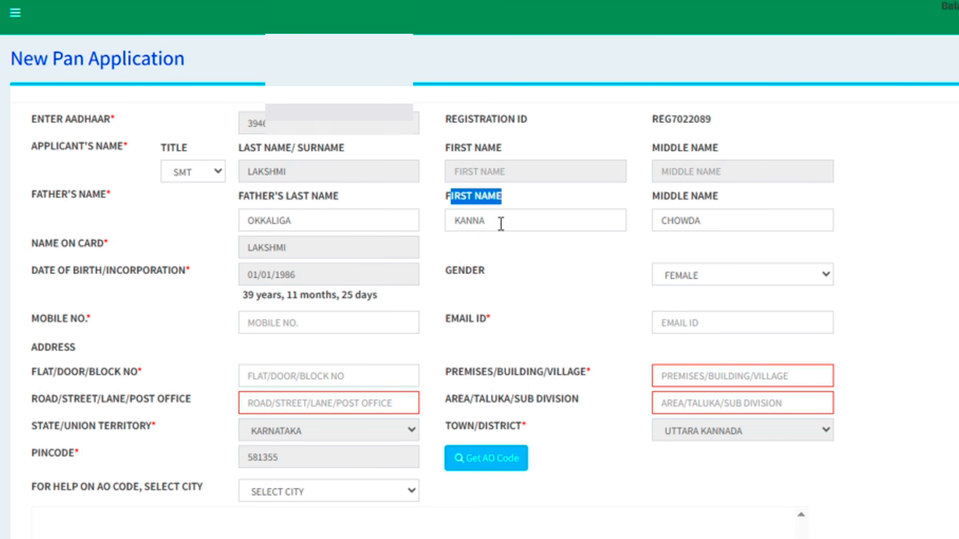
pyautogui.click(504, 243)
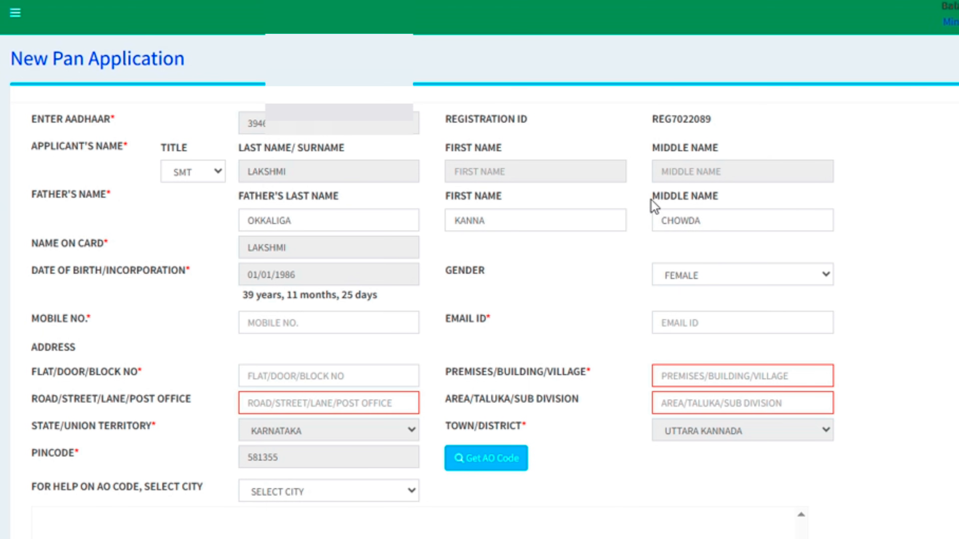
pyautogui.moveTo(652, 197); pyautogui.dragTo(740, 200)
pyautogui.click(728, 247)
# Examine the name on card field of the new PAN application
pyautogui.moveTo(32, 247); pyautogui.dragTo(112, 251)
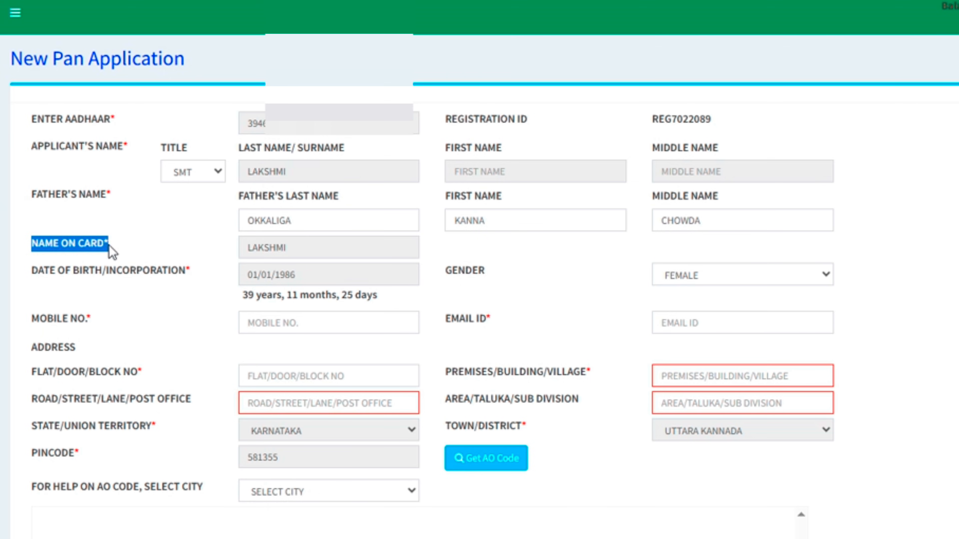
pyautogui.click(101, 248)
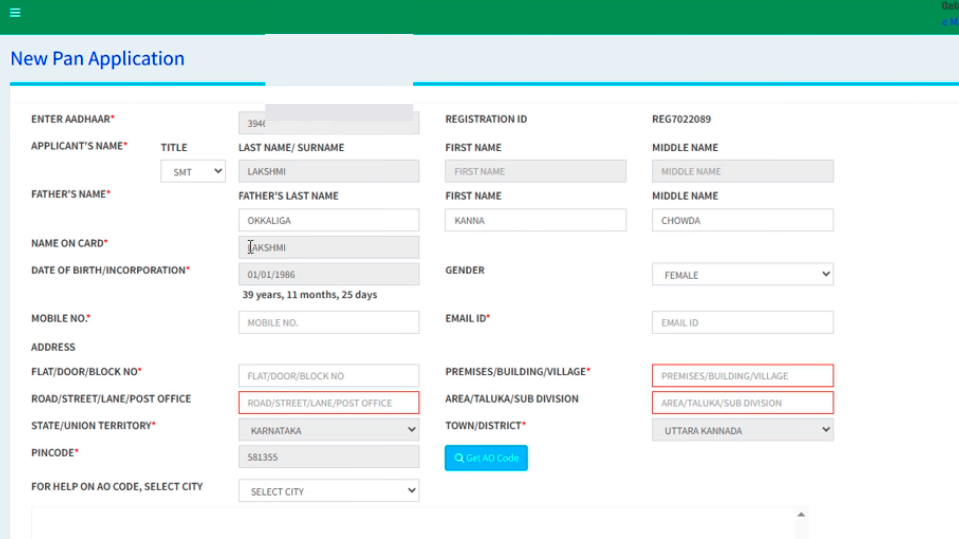
pyautogui.moveTo(251, 248); pyautogui.dragTo(313, 248)
pyautogui.click(312, 249)
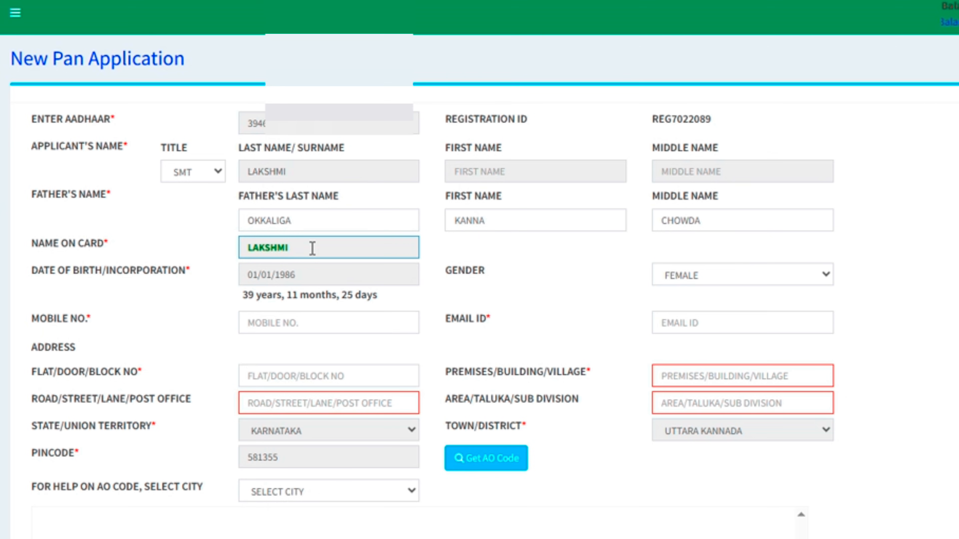
pyautogui.moveTo(248, 248); pyautogui.dragTo(311, 250)
pyautogui.moveTo(248, 252); pyautogui.dragTo(296, 252)
pyautogui.click(313, 251)
pyautogui.moveTo(247, 252); pyautogui.dragTo(299, 248)
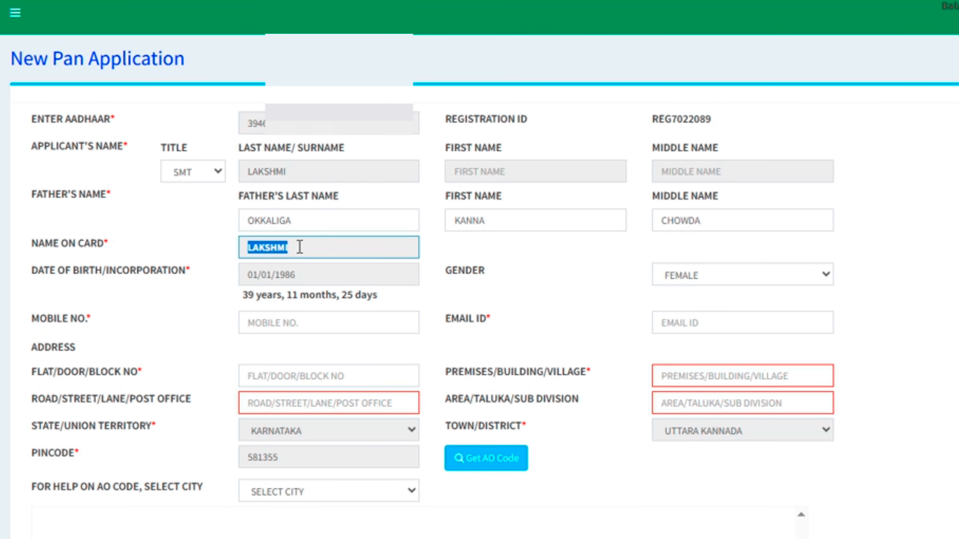
pyautogui.click(309, 246)
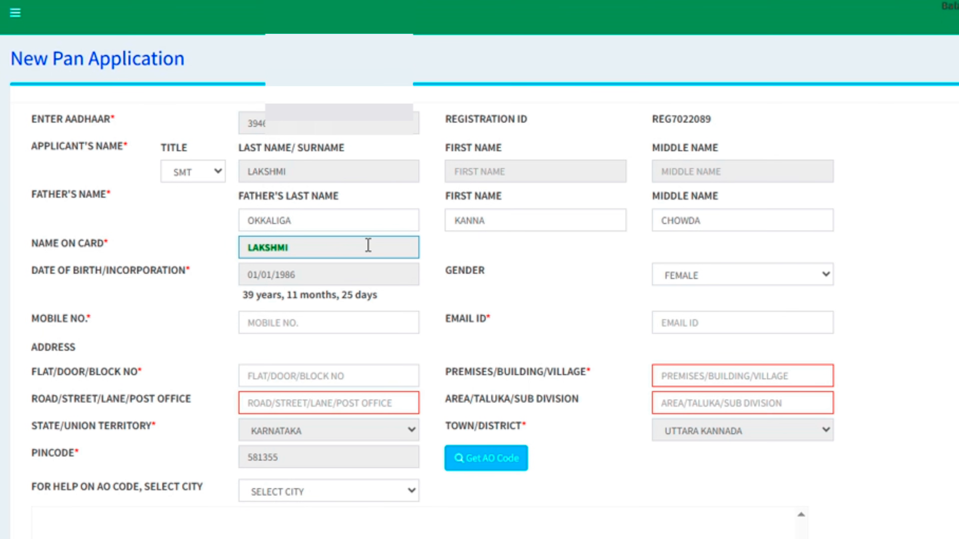
# Examine the date of birth, mobile number, email ID and flat/door/block number fields of the application
pyautogui.moveTo(34, 273); pyautogui.dragTo(204, 279)
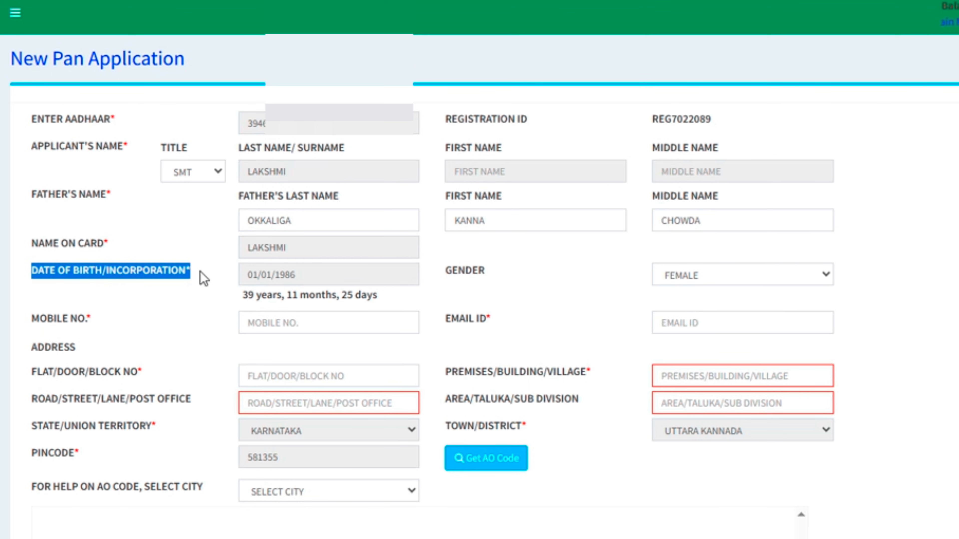
pyautogui.click(244, 275)
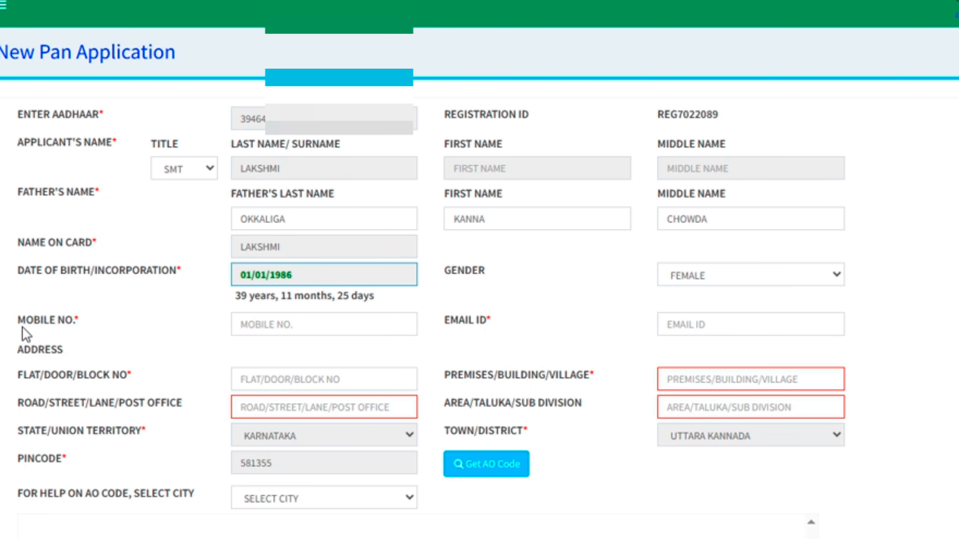
pyautogui.moveTo(19, 321); pyautogui.dragTo(92, 319)
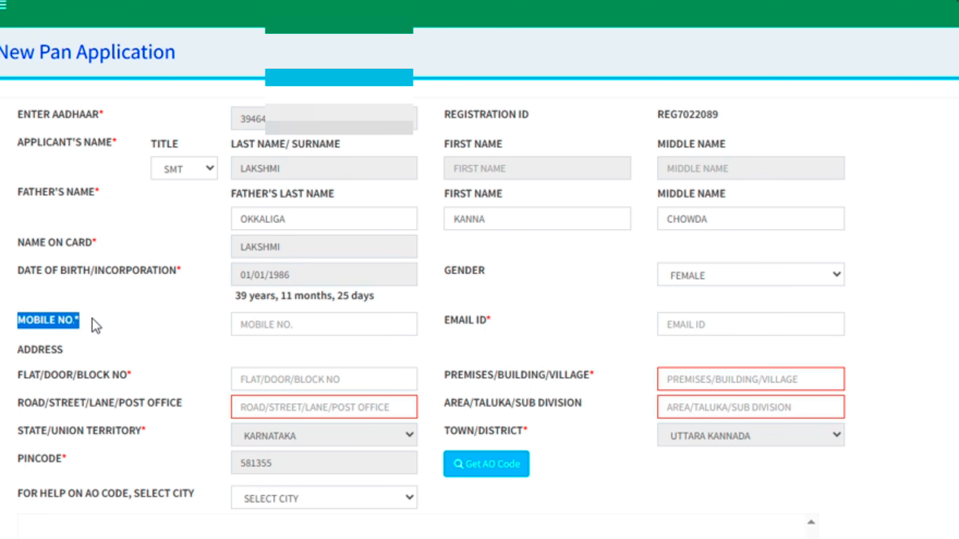
pyautogui.click(97, 325)
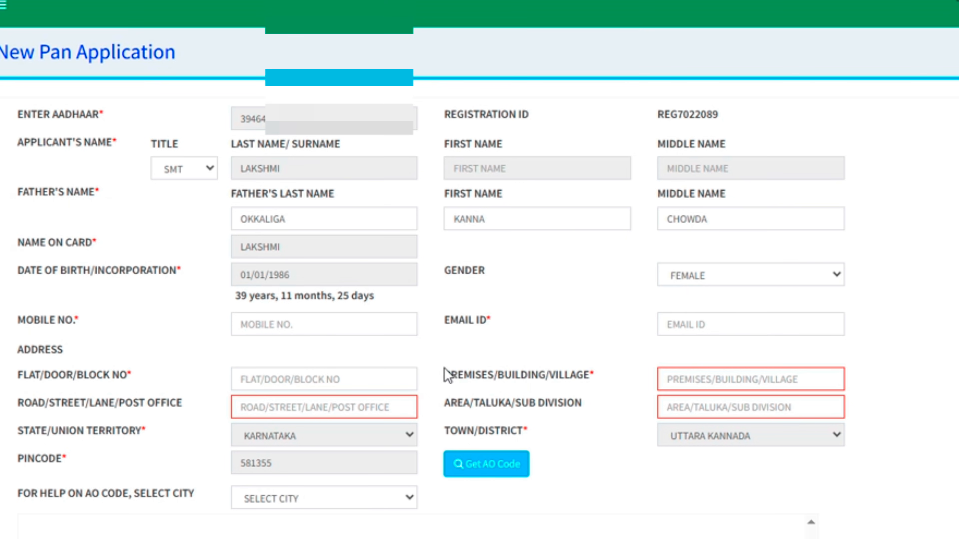
pyautogui.moveTo(445, 323); pyautogui.dragTo(517, 326)
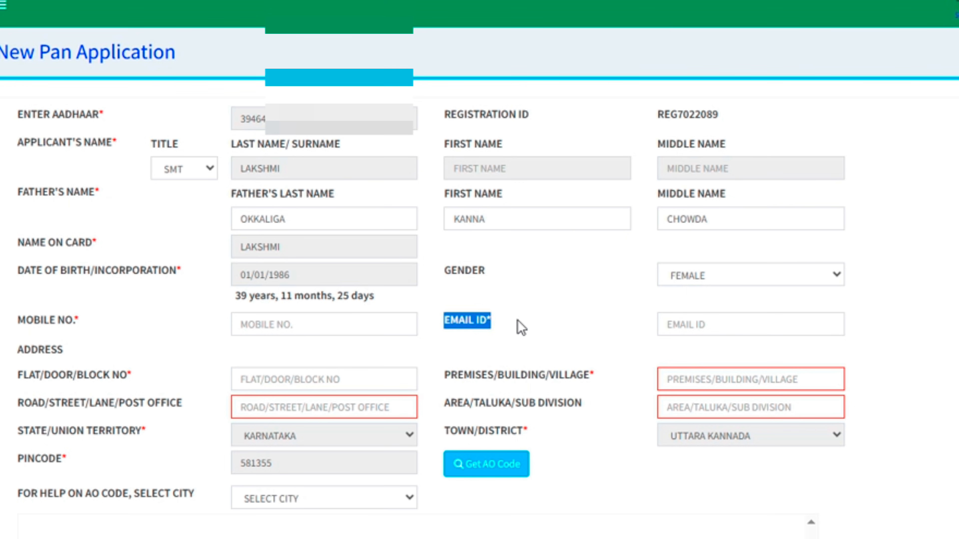
pyautogui.click(522, 327)
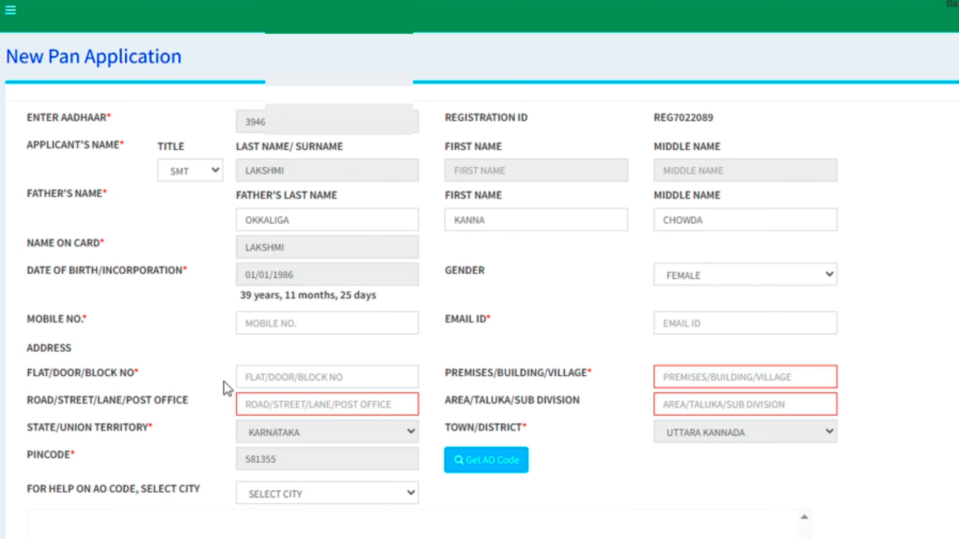
pyautogui.click(259, 381)
# Select UDUPI as the city for AO code help
pyautogui.moveTo(30, 490); pyautogui.dragTo(199, 495)
pyautogui.click(200, 495)
pyautogui.click(304, 499)
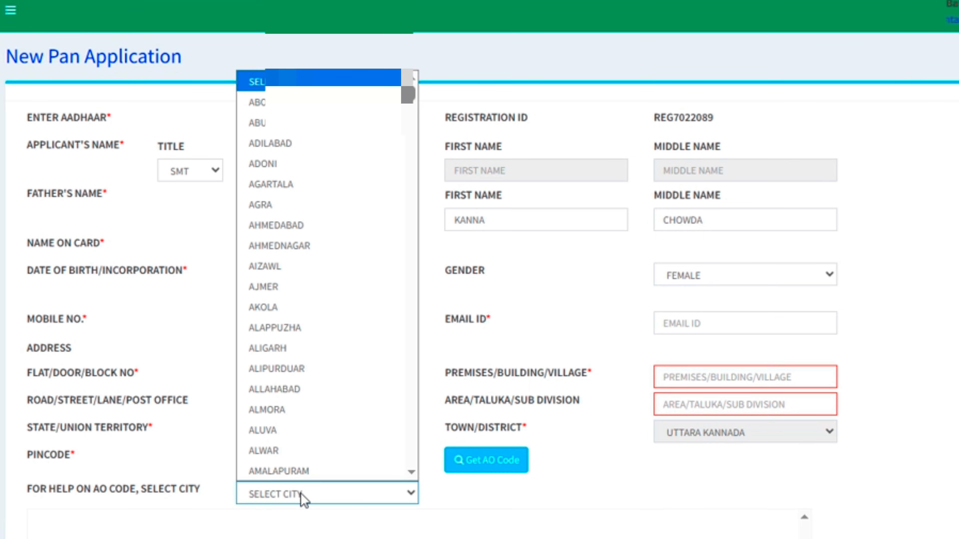
pyautogui.press('k')
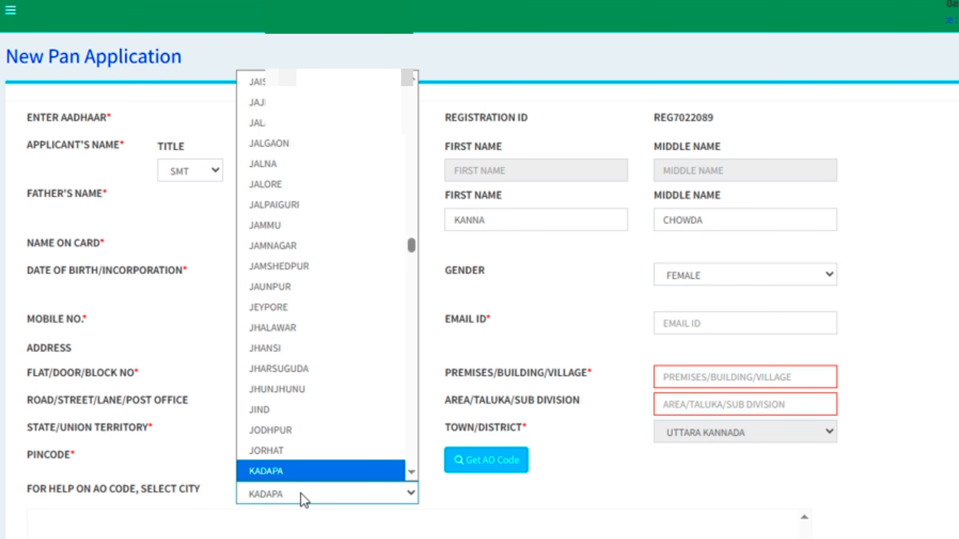
pyautogui.press('u')
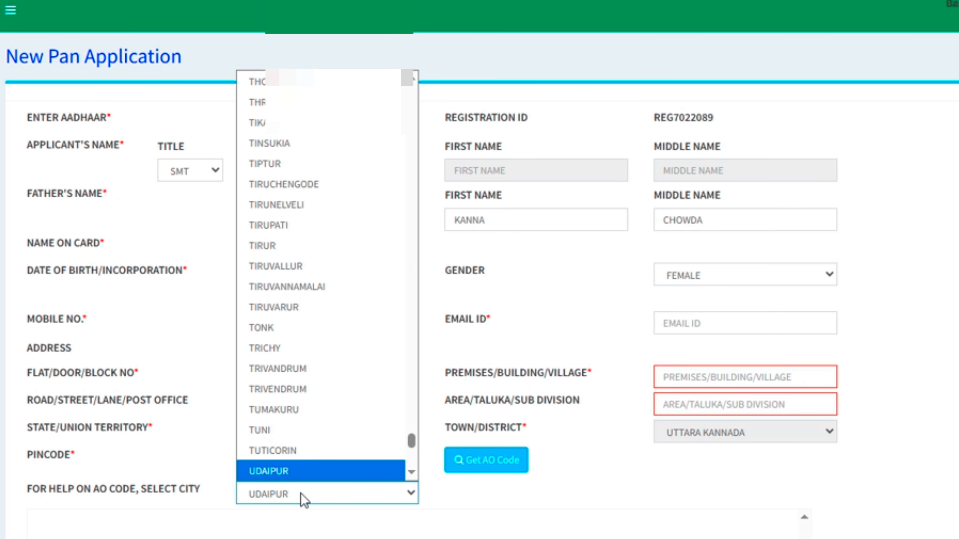
pyautogui.press('Down')
pyautogui.press('Down')
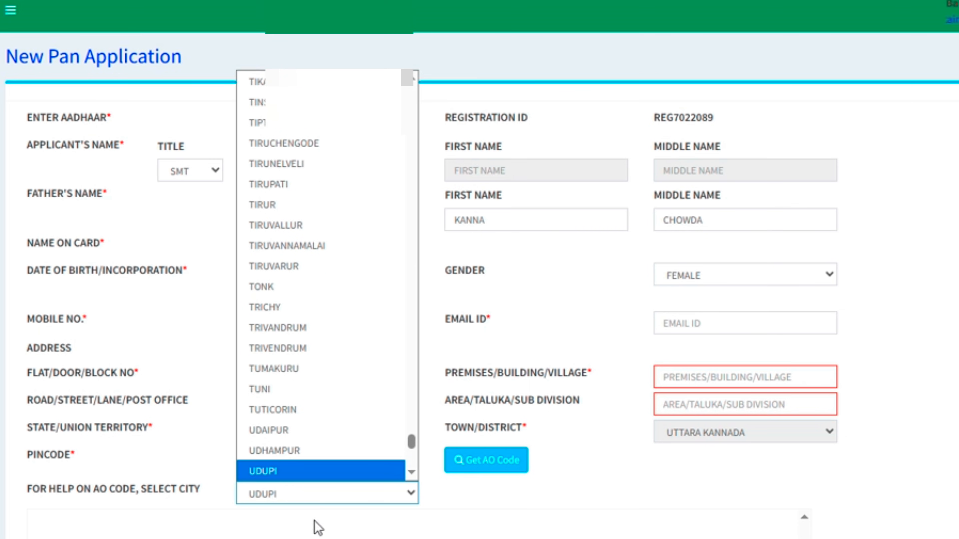
pyautogui.press('Return')
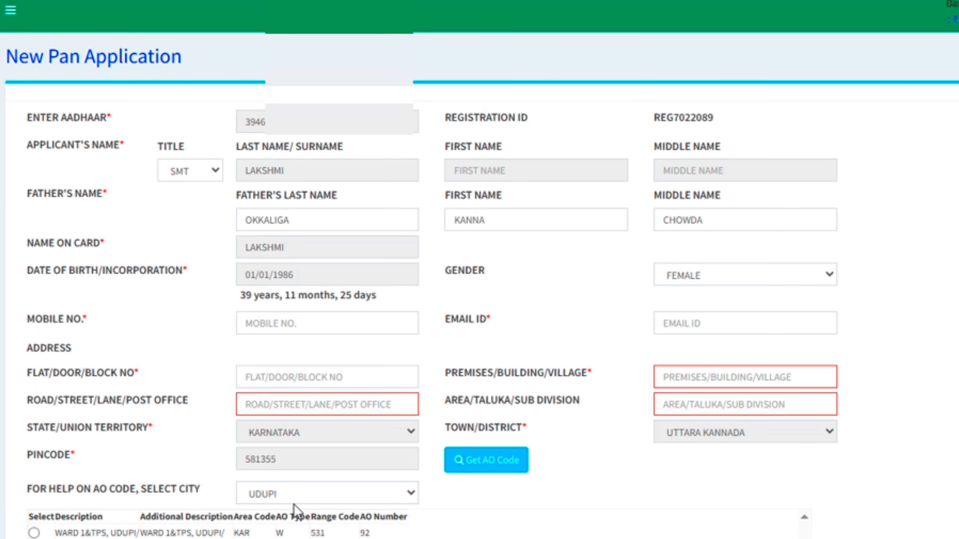
# Change the AO code help city to SIRSI and choose the WARD 1, SIRSI entry as the AO code
pyautogui.click(295, 502)
pyautogui.scroll(-3, 298, 432)
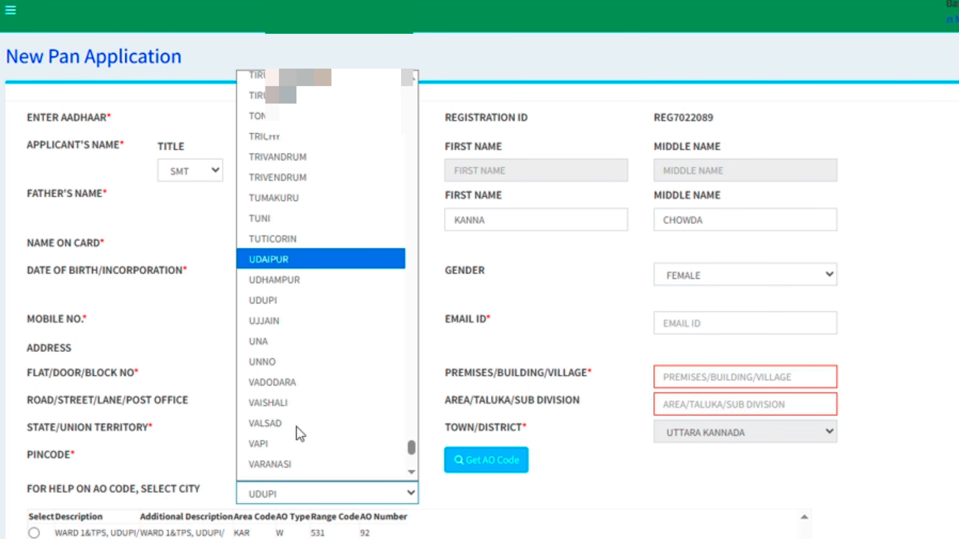
pyautogui.press('Home')
pyautogui.press('s')
pyautogui.press('s')
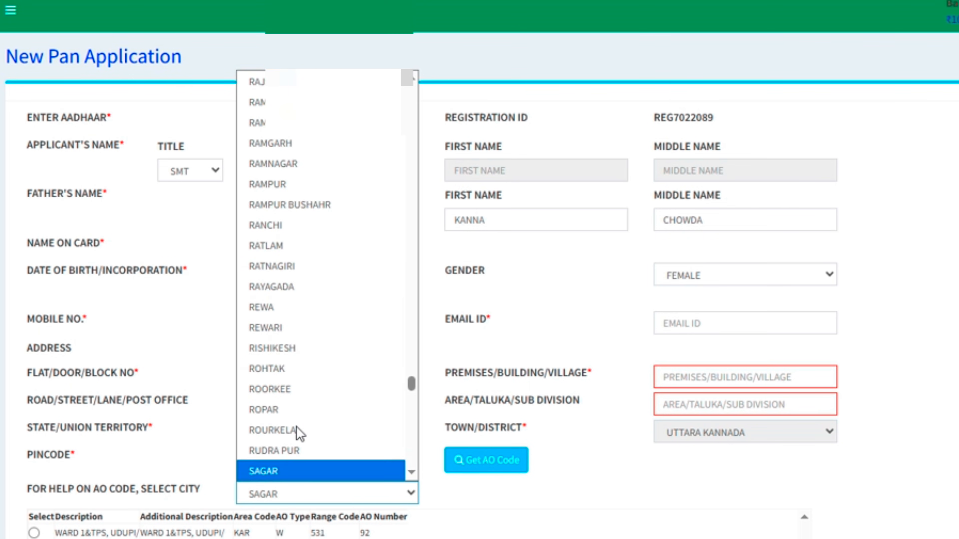
pyautogui.press('s')
pyautogui.press('s')
pyautogui.press('s')
pyautogui.press('s')
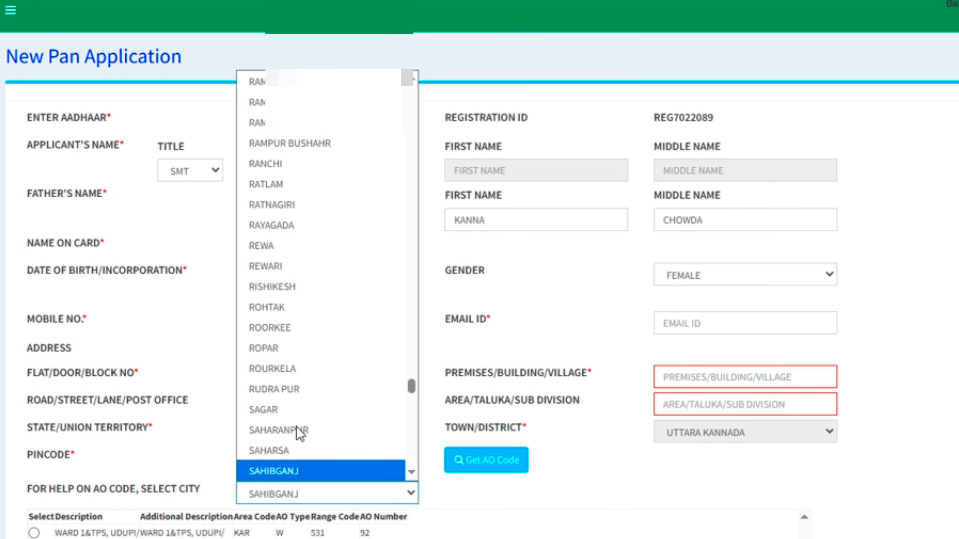
pyautogui.press('s')
pyautogui.press('s')
pyautogui.press('s')
pyautogui.press('s')
pyautogui.press('s')
pyautogui.press('s')
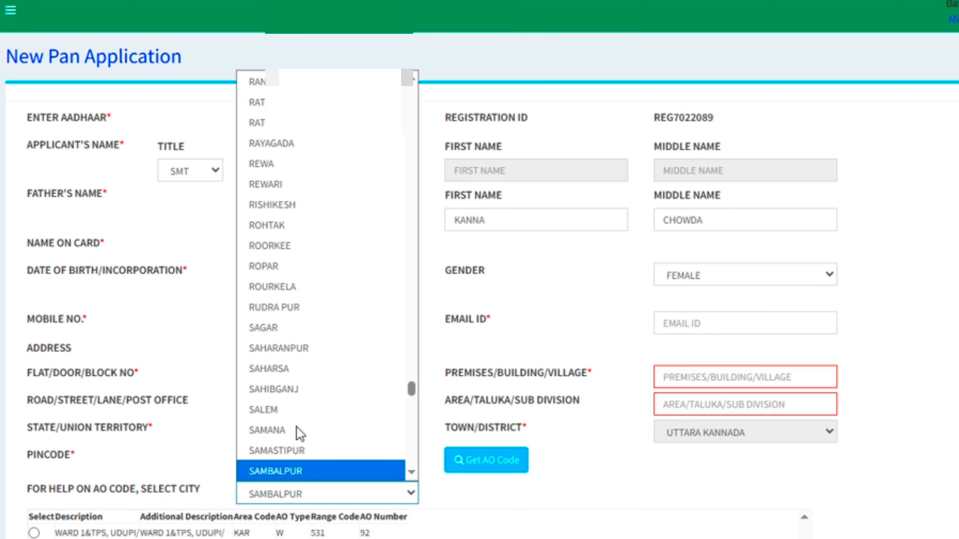
pyautogui.press('s')
pyautogui.press('s')
pyautogui.press('s')
pyautogui.press('s')
pyautogui.press('s')
pyautogui.press('s')
pyautogui.press('s')
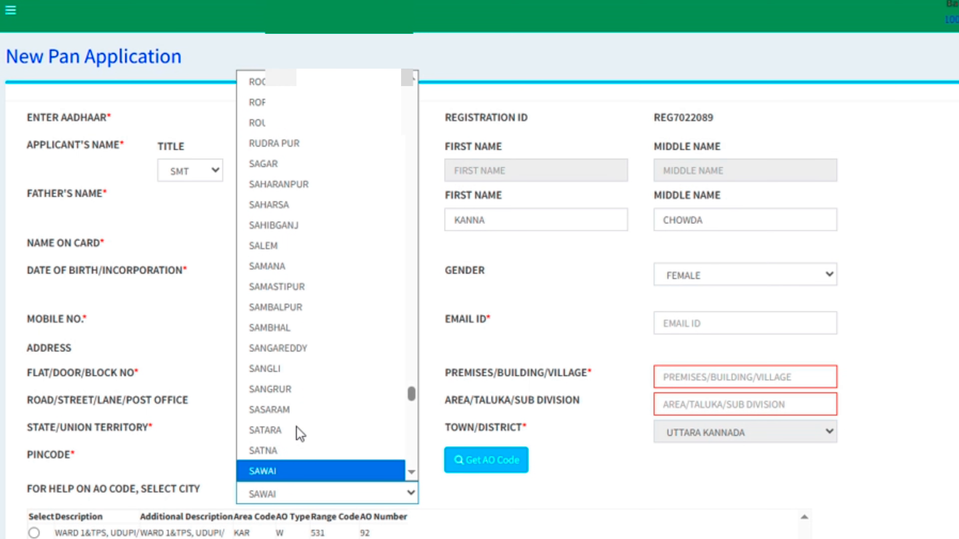
pyautogui.press('s')
pyautogui.press('s')
pyautogui.press('s')
pyautogui.press('s')
pyautogui.press('s')
pyautogui.press('s')
pyautogui.press('s')
pyautogui.press('s')
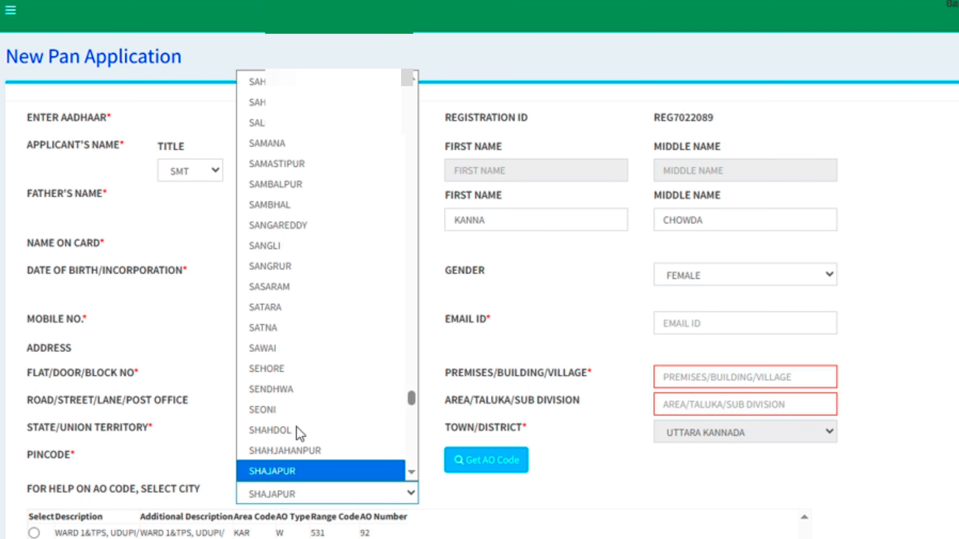
pyautogui.press('s')
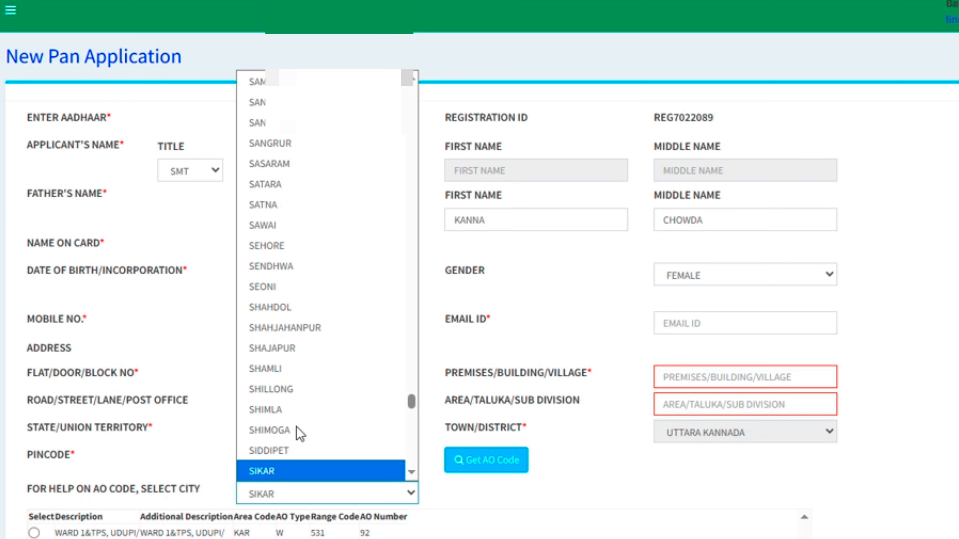
pyautogui.press('s')
pyautogui.press('s')
pyautogui.press('s')
pyautogui.press('s')
pyautogui.press('s')
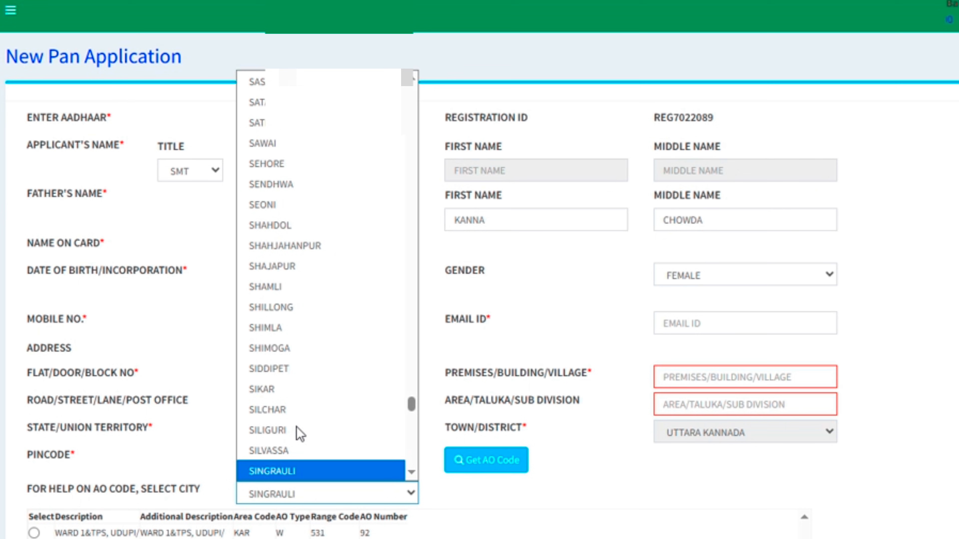
pyautogui.press('s')
pyautogui.press('s')
pyautogui.press('s')
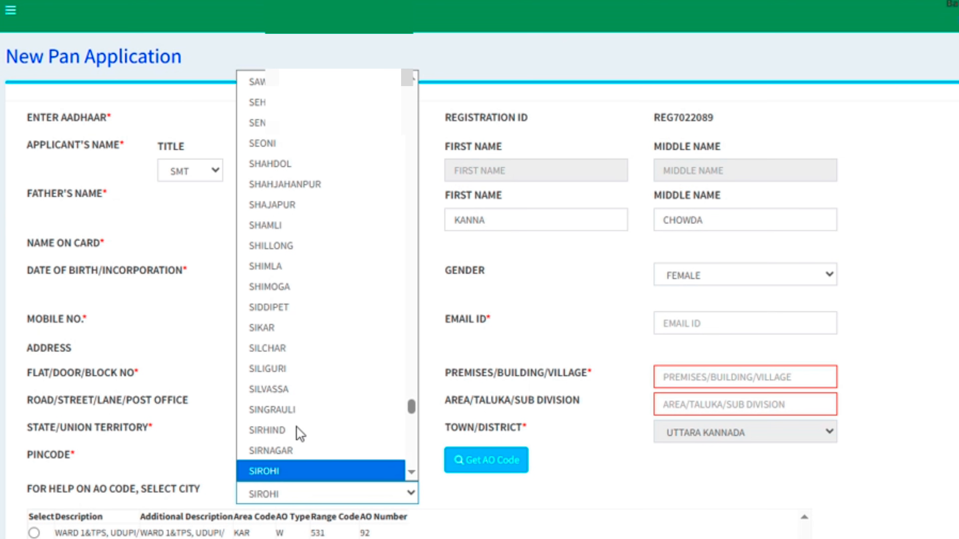
pyautogui.press('s')
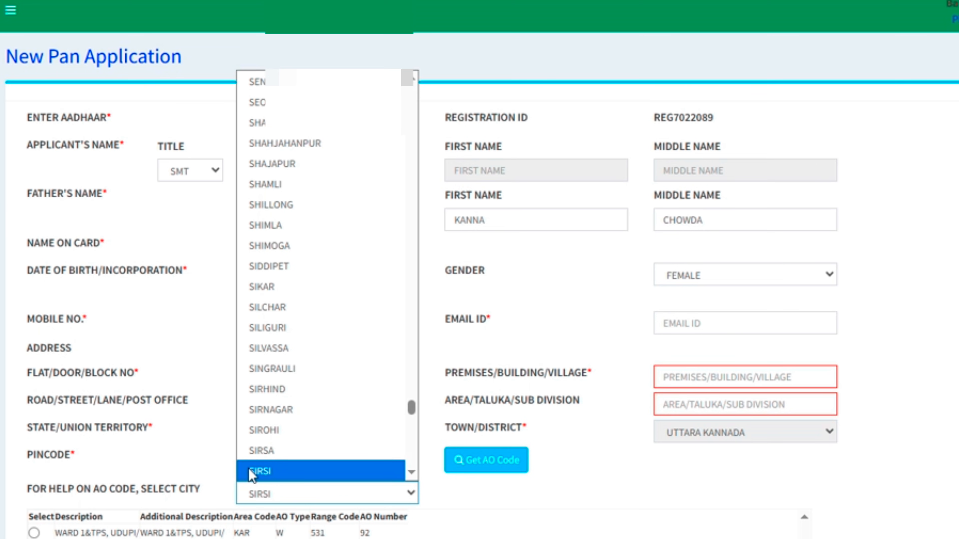
pyautogui.click(251, 473)
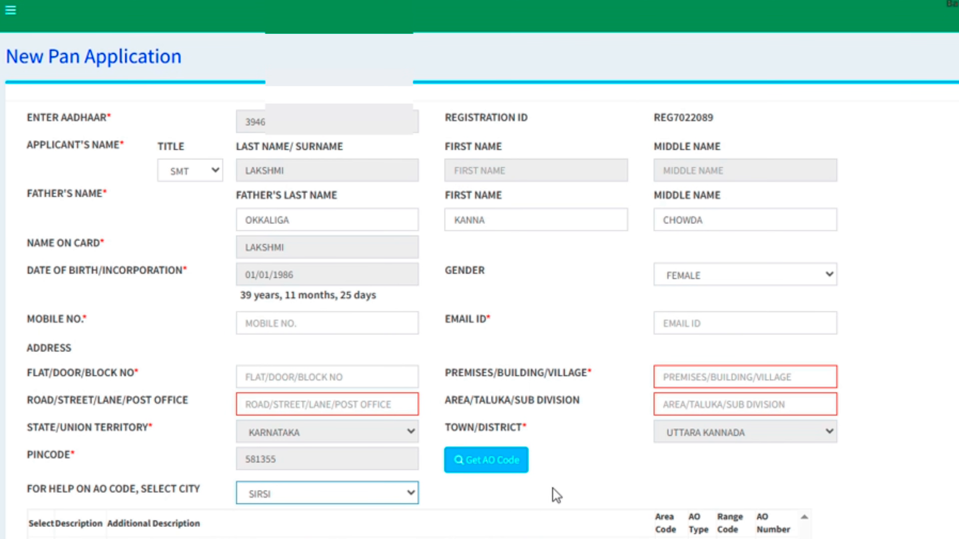
pyautogui.scroll(-2, 415, 486)
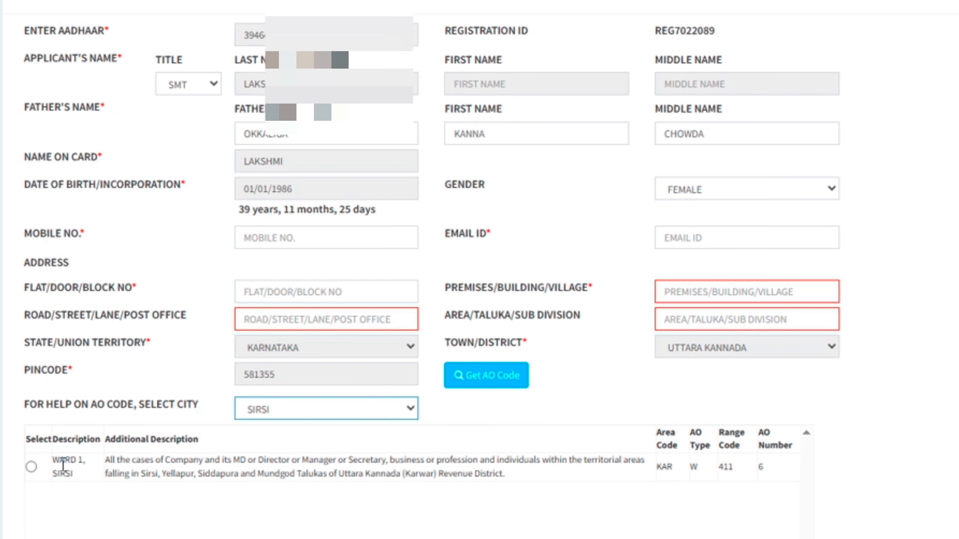
pyautogui.click(32, 468)
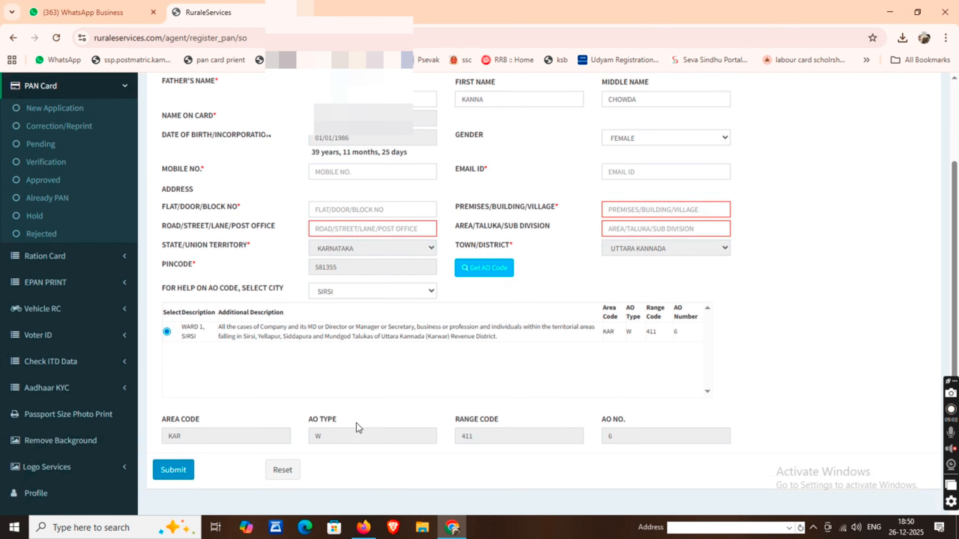
# Submit the completed new PAN application and confirm the submission
pyautogui.scroll(-3, 357, 428)
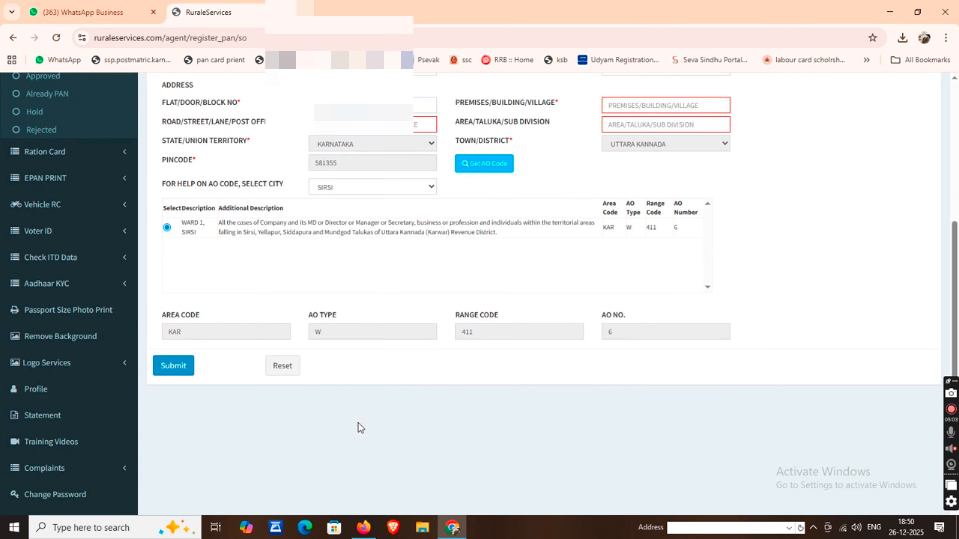
pyautogui.click(173, 366)
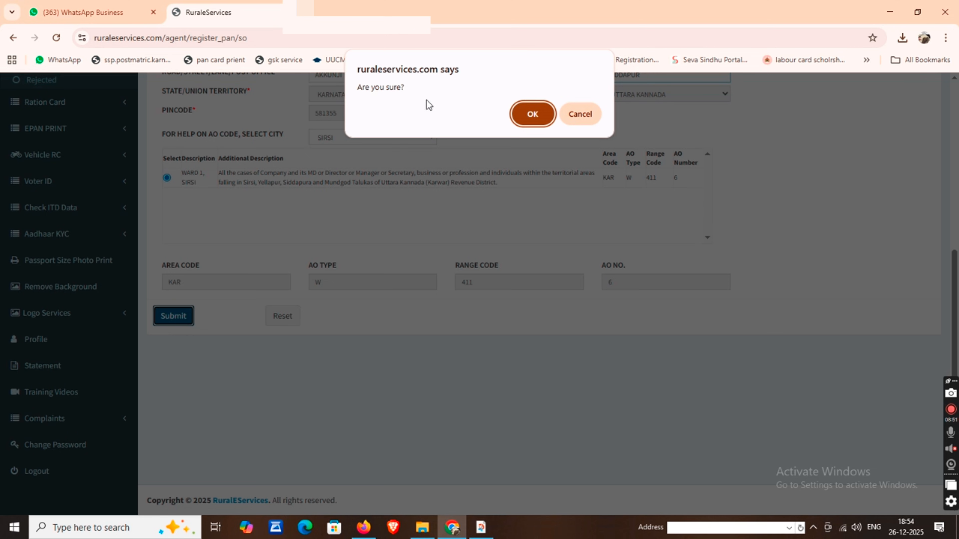
pyautogui.click(532, 116)
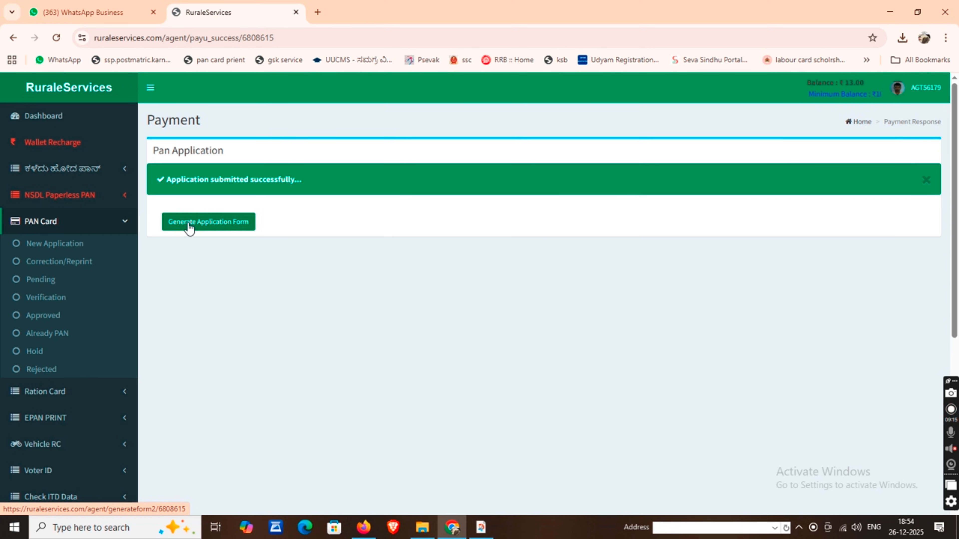
# Generate the application form for the submitted PAN application and review the filled-in Form No. 49A
pyautogui.click(219, 232)
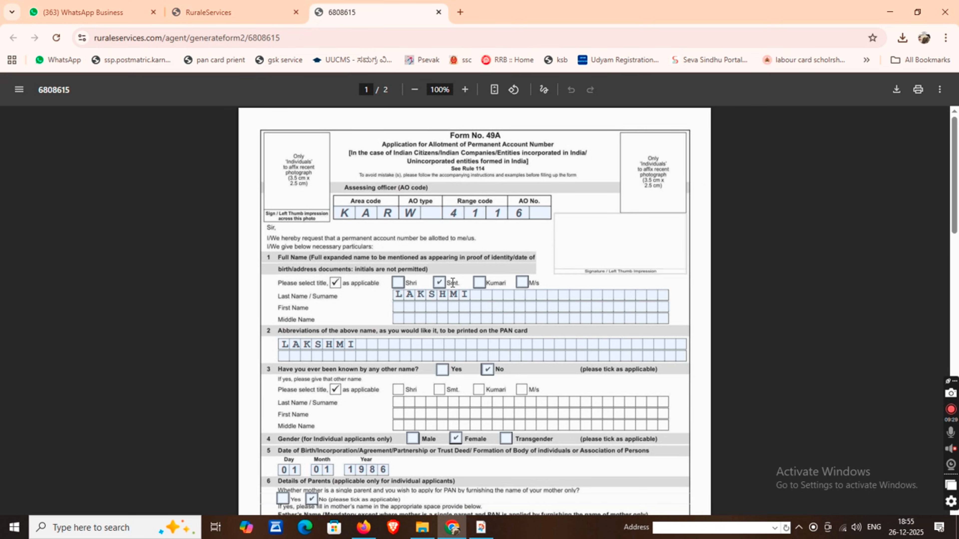
pyautogui.scroll(-3, 452, 283)
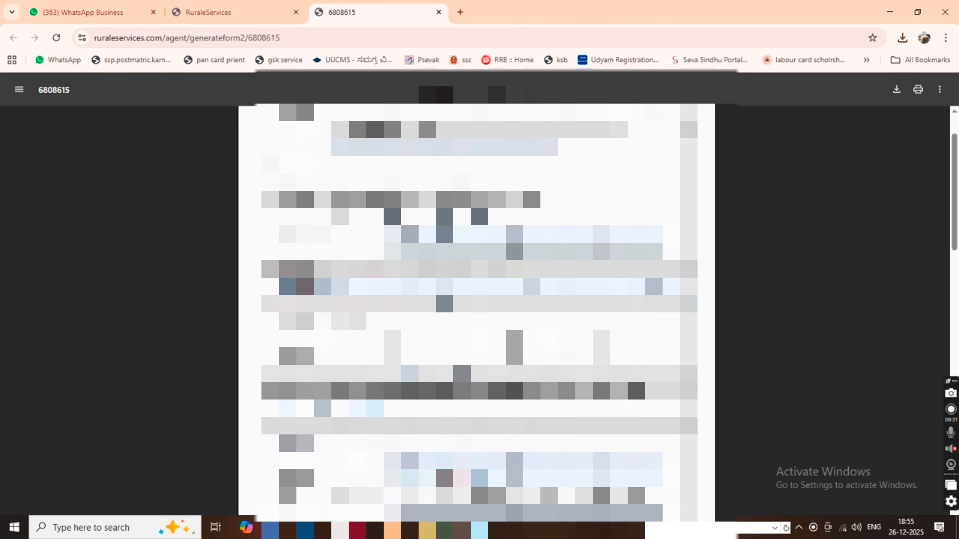
pyautogui.scroll(-10, 476, 314)
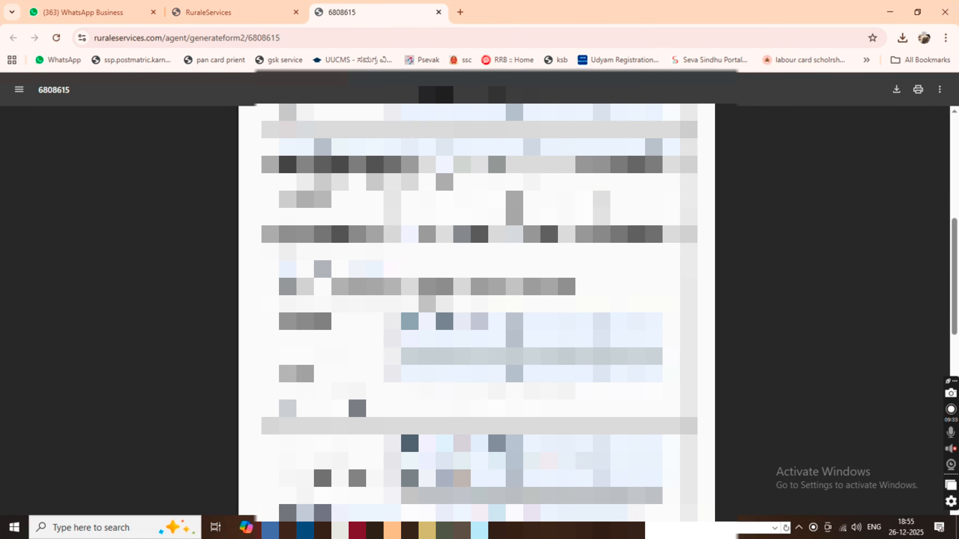
# Read through both pages of the filled-in Form No. 49A
pyautogui.scroll(-5, 476, 313)
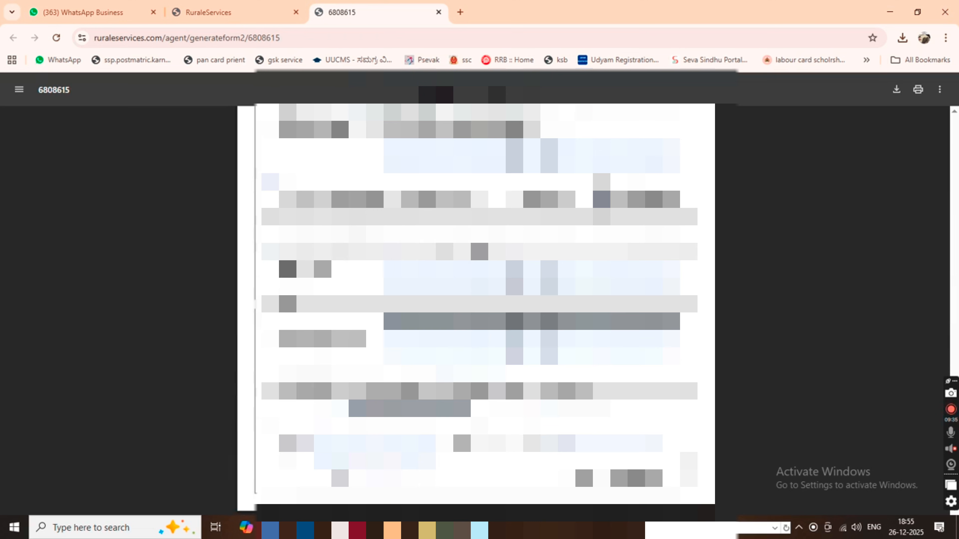
pyautogui.scroll(-10, 477, 313)
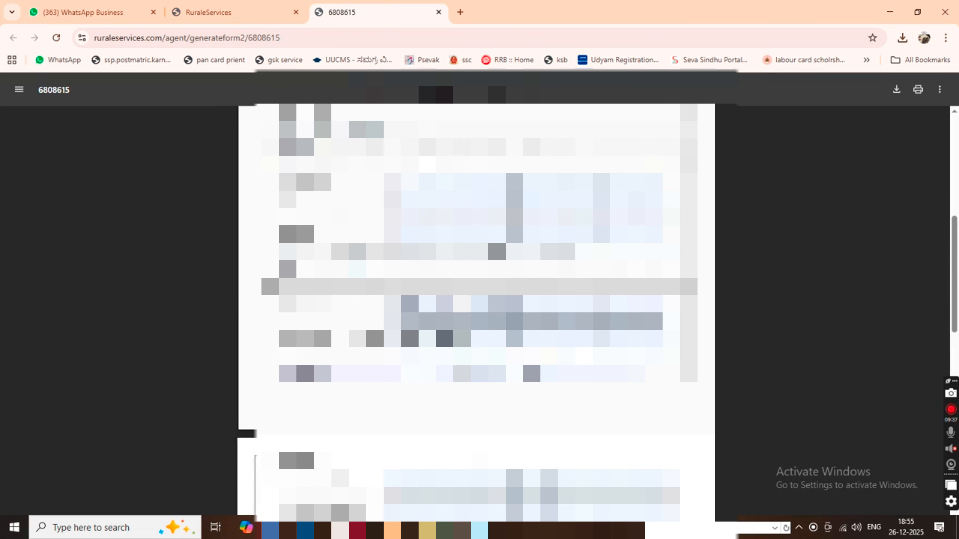
pyautogui.scroll(1, 454, 283)
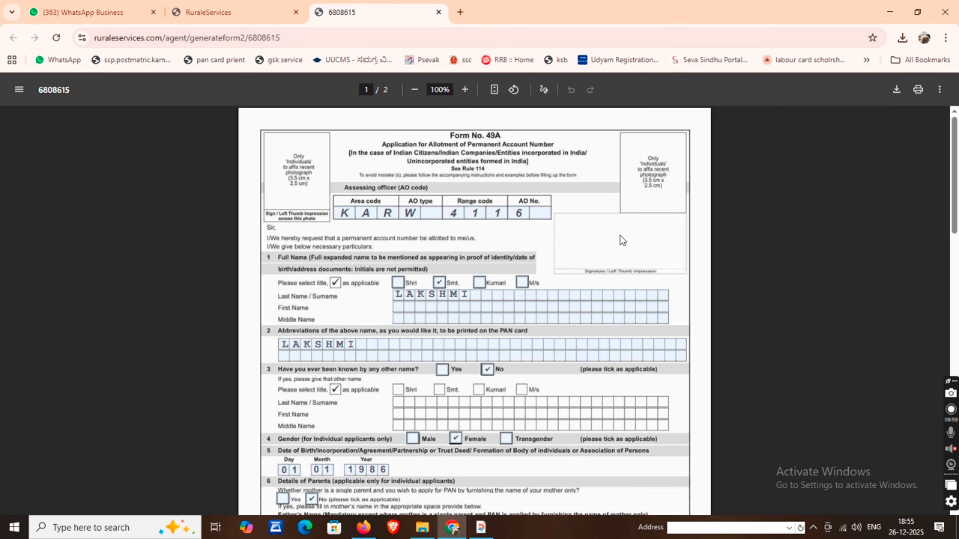
pyautogui.scroll(-5, 633, 256)
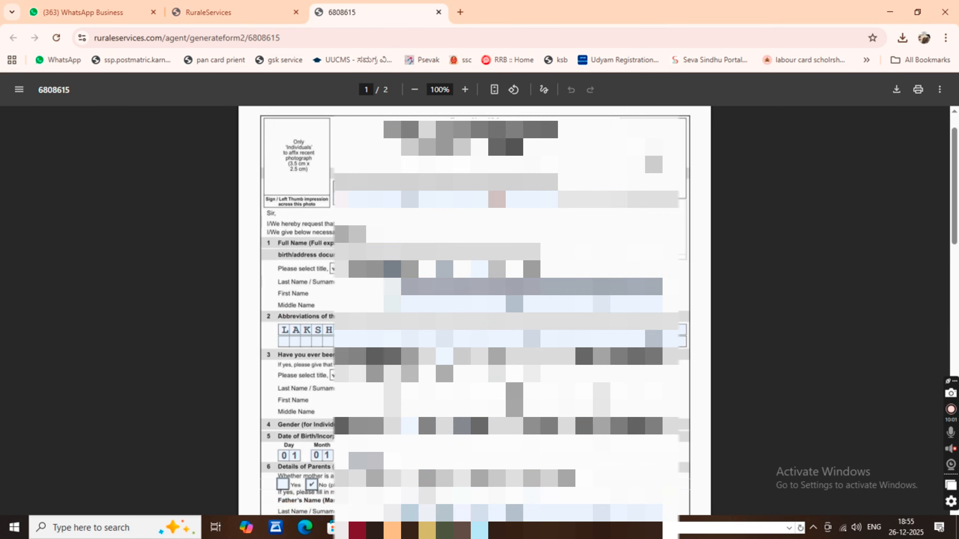
pyautogui.scroll(-20, 616, 442)
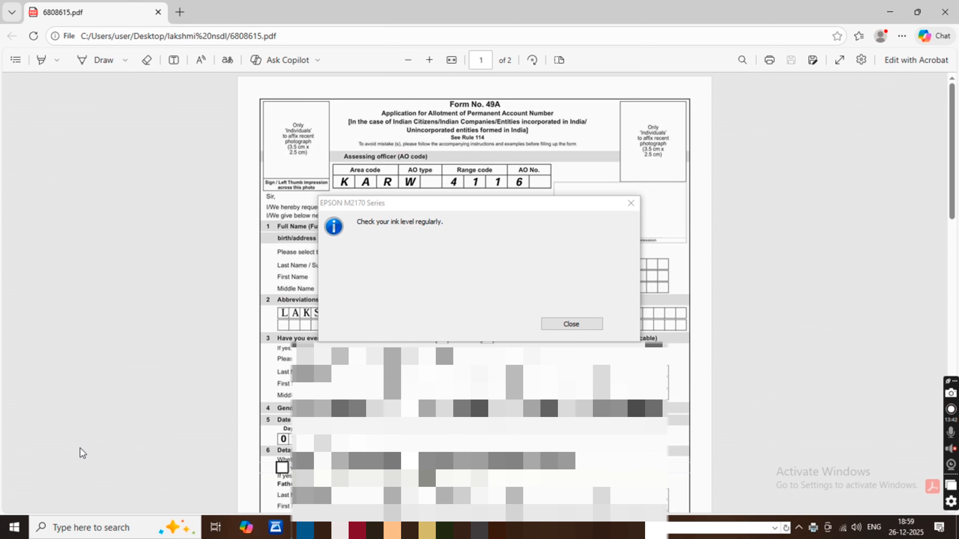
# Print one single-sided copy of only page 2 of the saved Form 49A PDF on the EPSON M2170 Series, dismissing the ink notice
pyautogui.hotkey('ctrl', 'p')
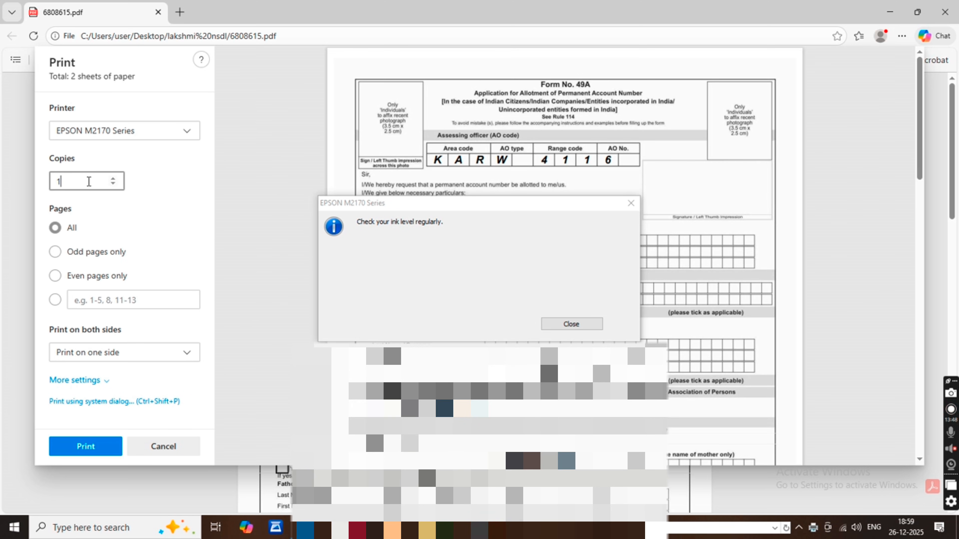
pyautogui.click(101, 298)
pyautogui.write('2')
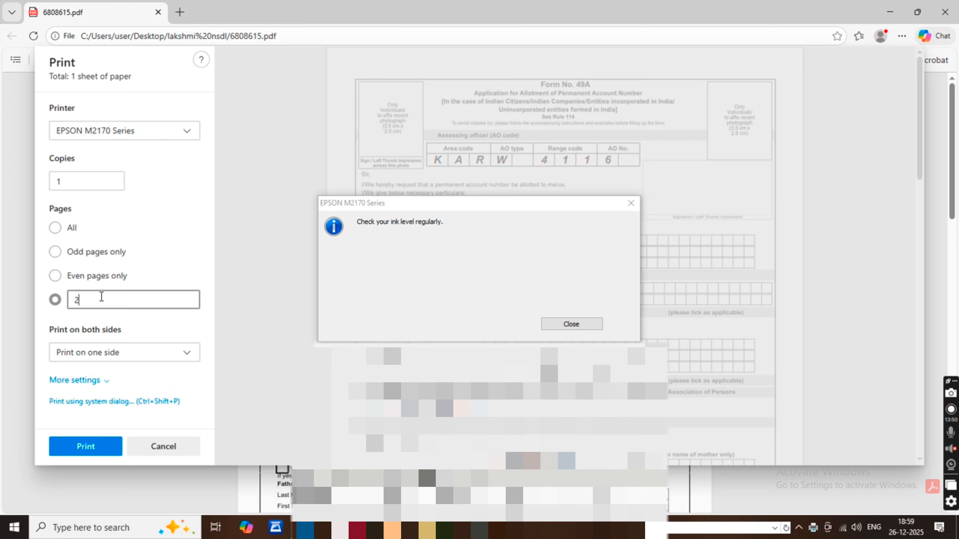
pyautogui.click(570, 325)
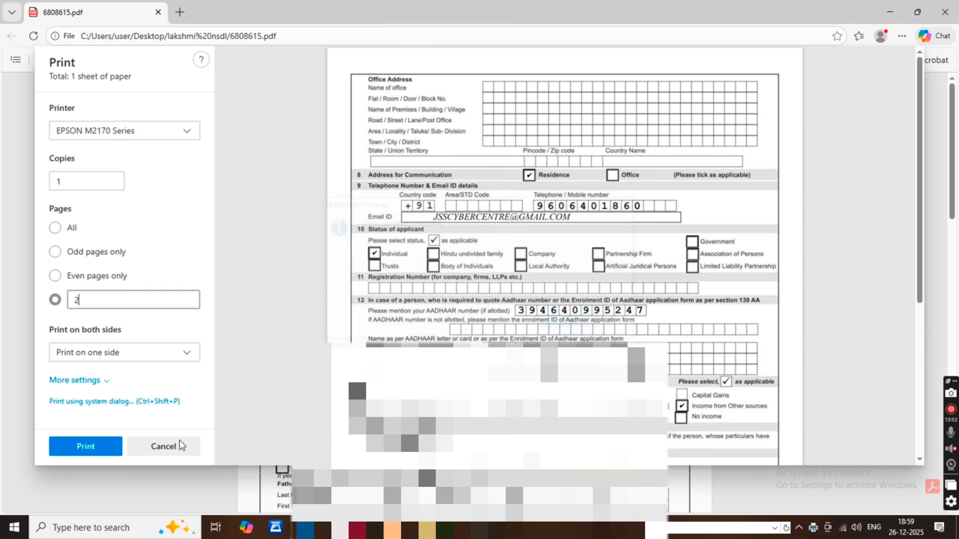
pyautogui.click(99, 452)
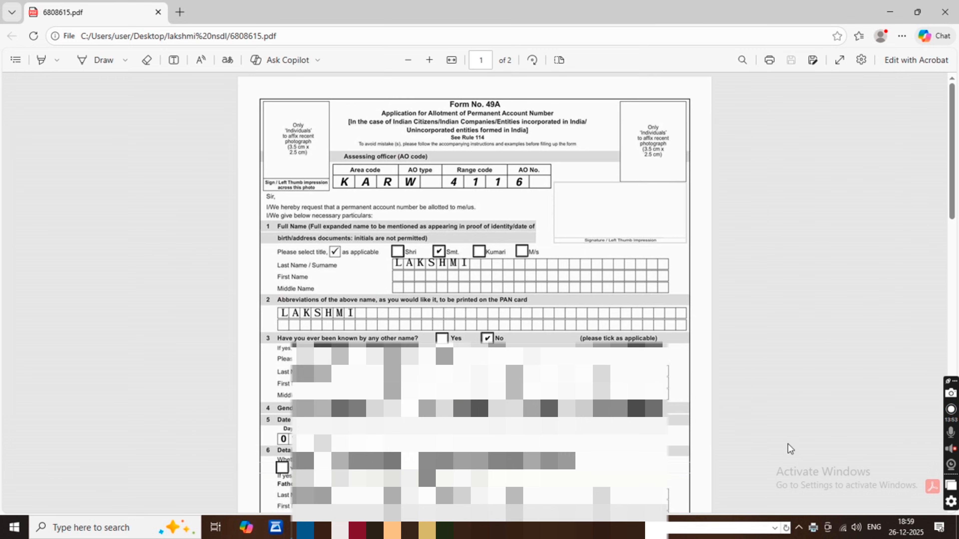
pyautogui.click(952, 410)
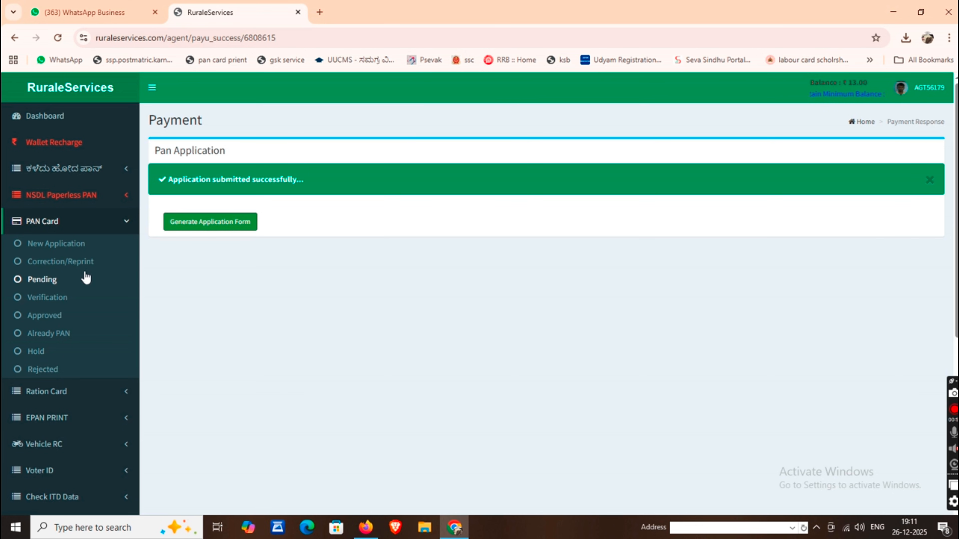
# Open the pending PAN card applications and start the document upload for the new individual application
pyautogui.click(53, 287)
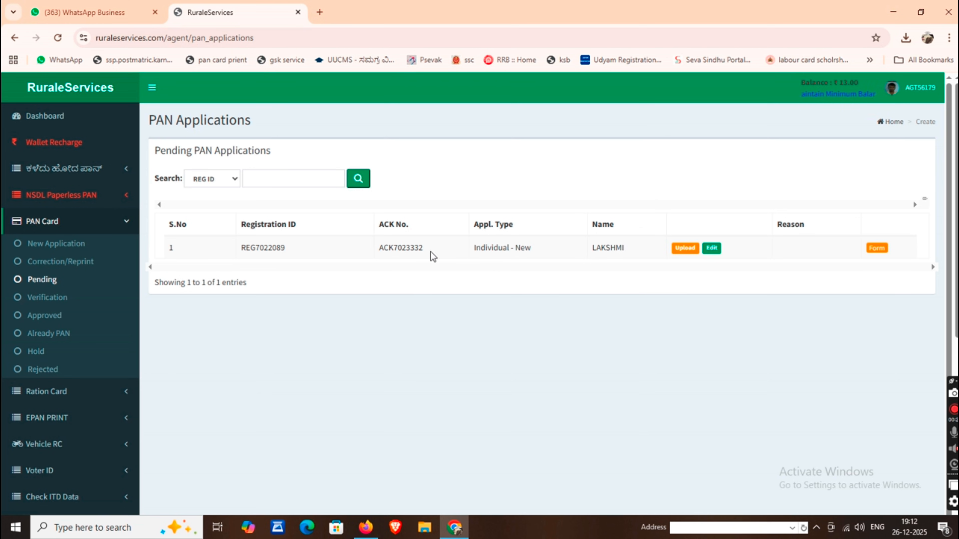
pyautogui.doubleClick(598, 248)
pyautogui.click(618, 281)
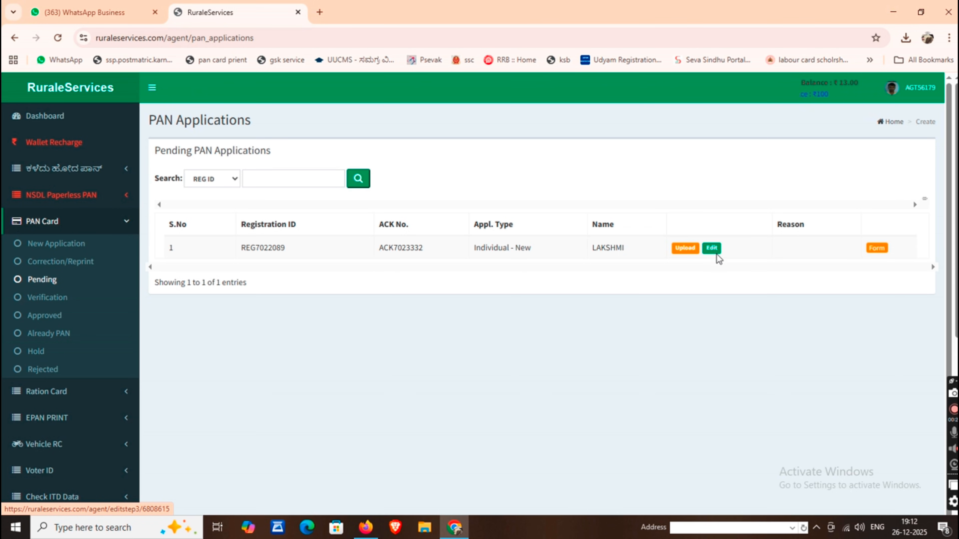
pyautogui.click(686, 250)
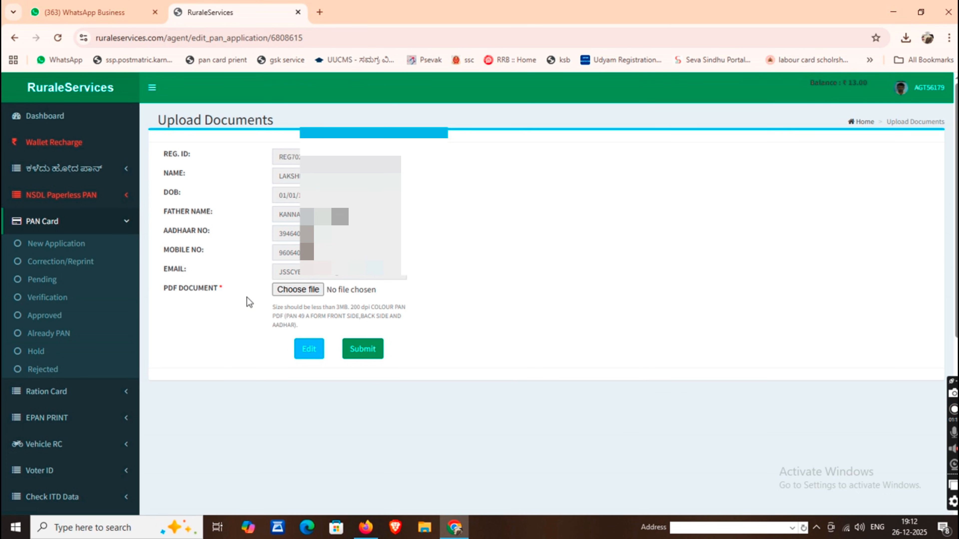
# Attach FORM.pdf as the application's PDF document
pyautogui.click(309, 290)
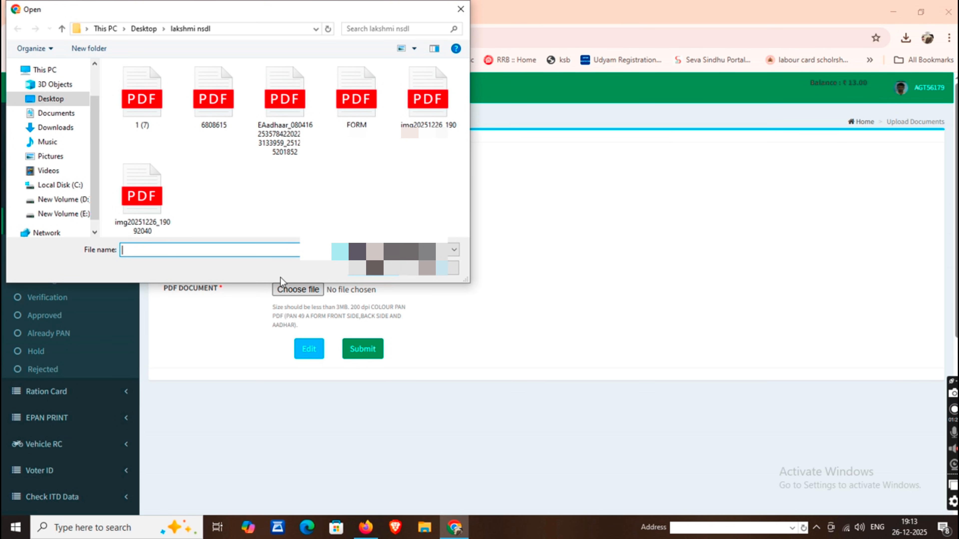
pyautogui.click(356, 114)
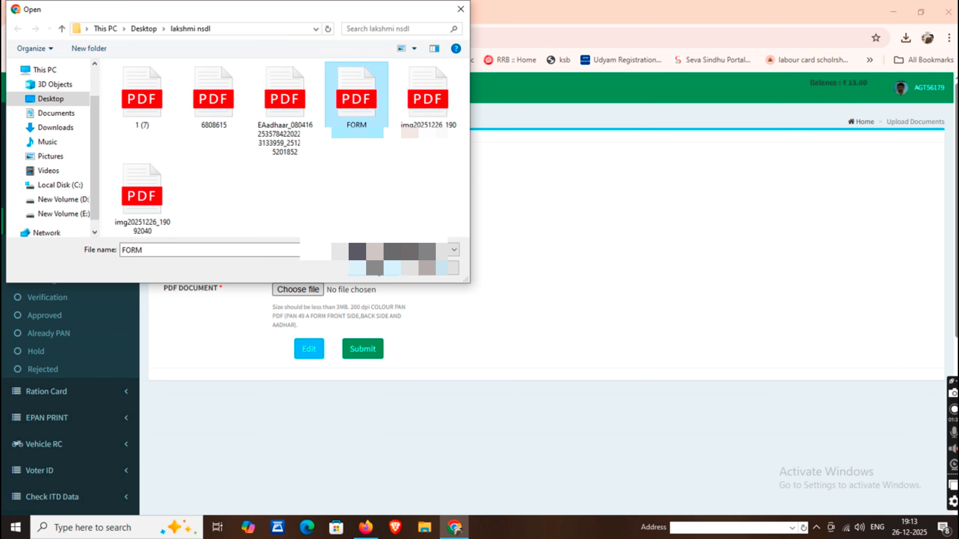
pyautogui.press('Return')
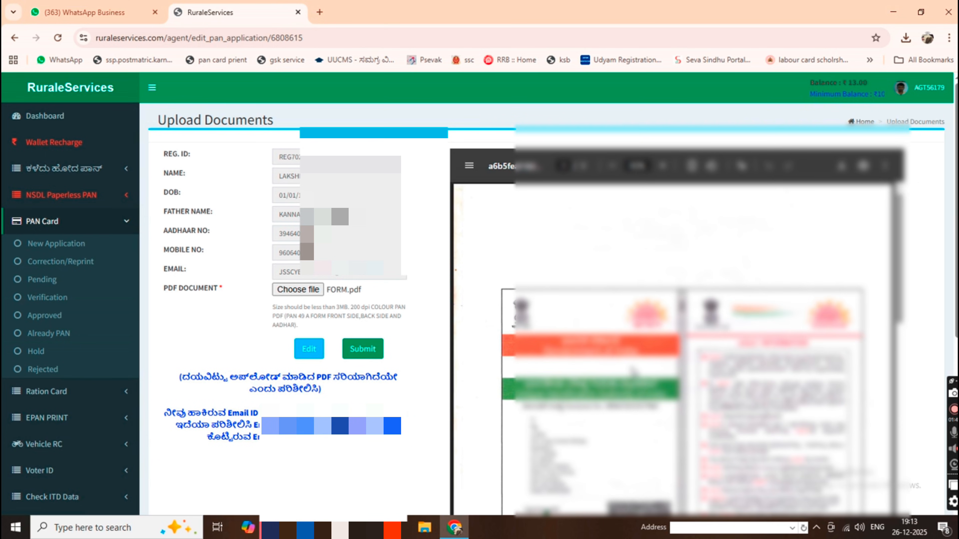
# Check all pages of the attached PDF in the preview, submit the documents and confirm the submission
pyautogui.scroll(-10, 633, 371)
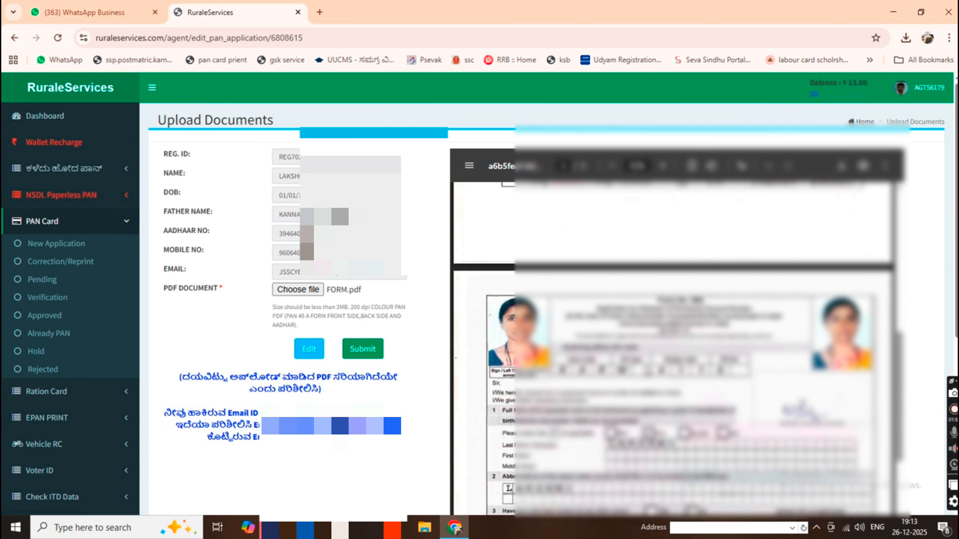
pyautogui.scroll(-10, 633, 371)
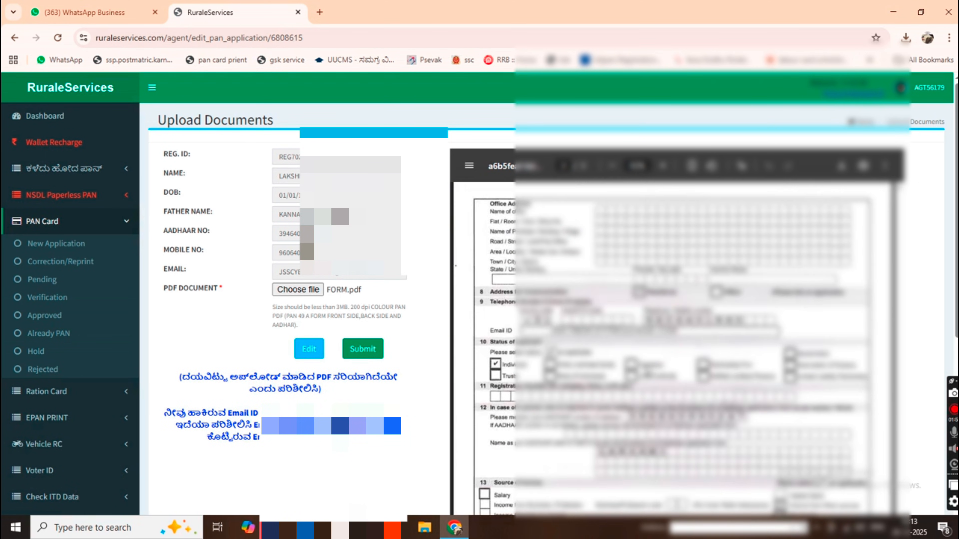
pyautogui.scroll(-15, 751, 431)
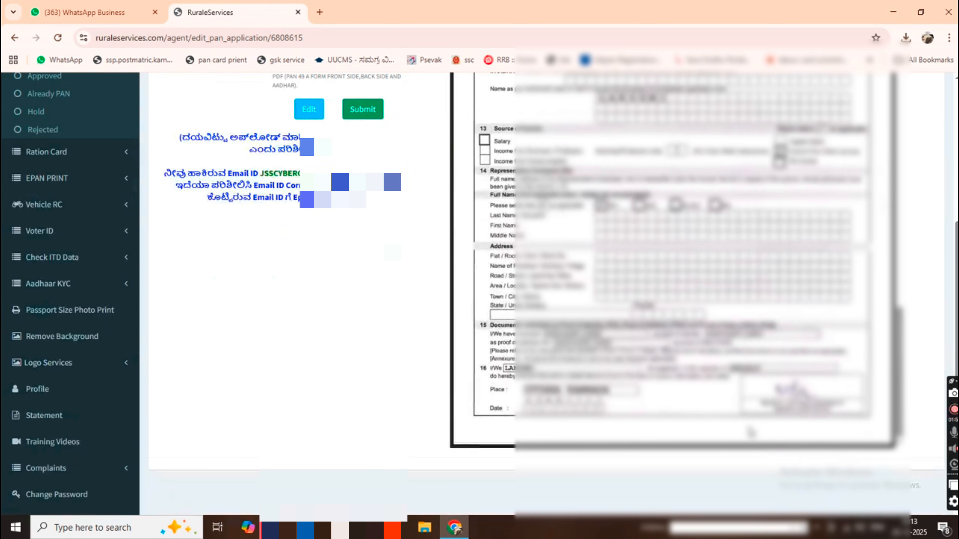
pyautogui.scroll(15, 751, 431)
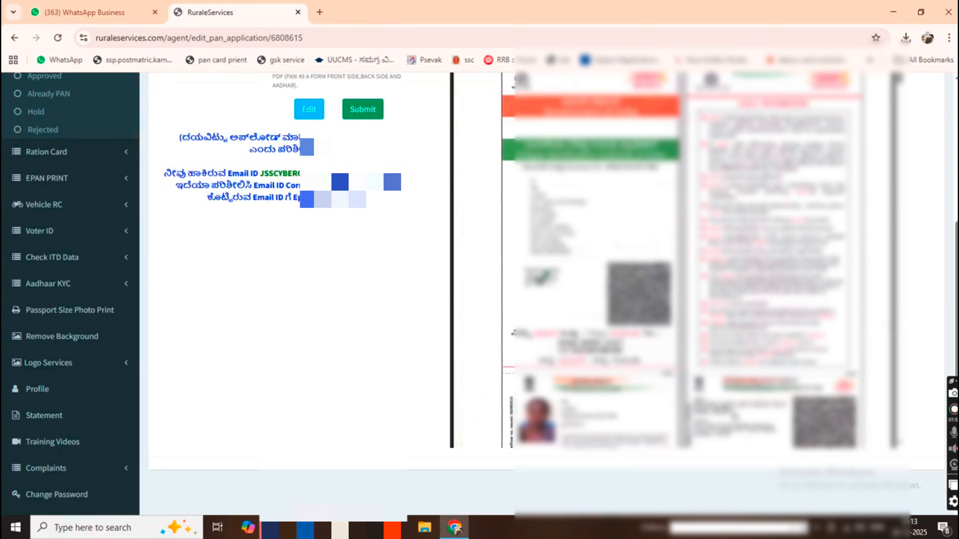
pyautogui.scroll(6, 480, 294)
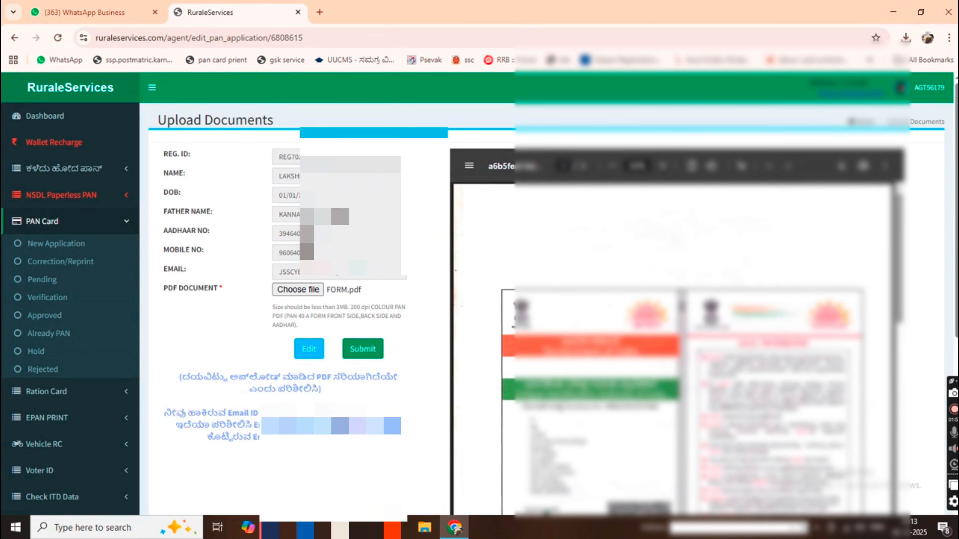
pyautogui.click(363, 351)
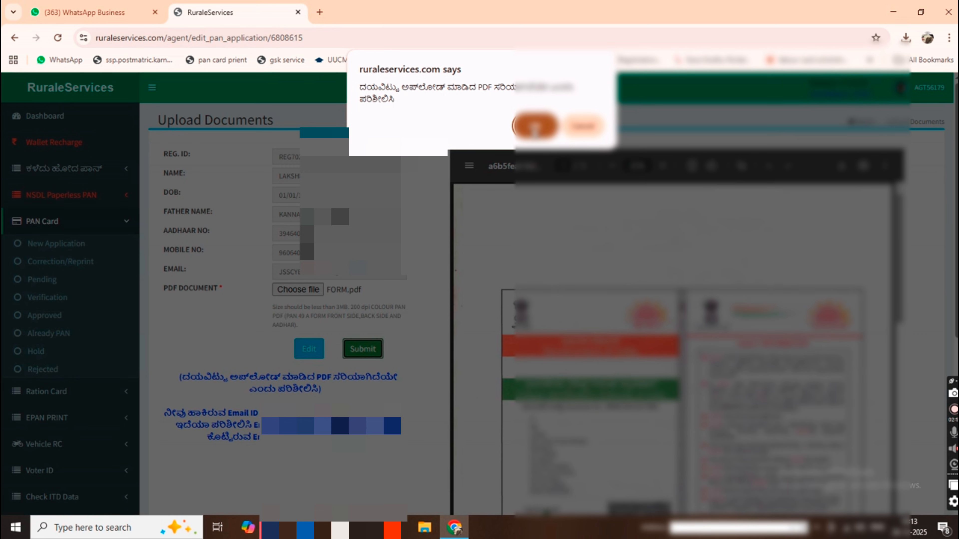
pyautogui.click(534, 127)
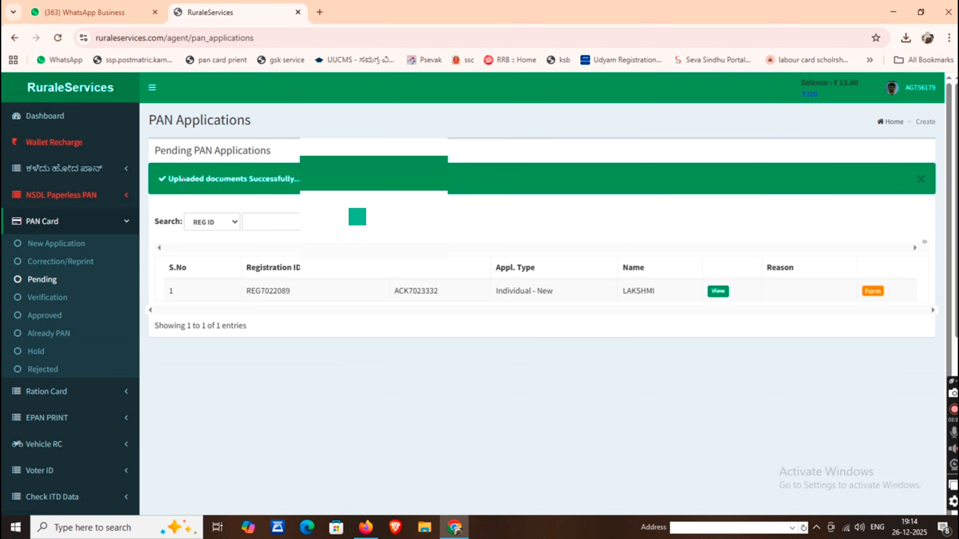
pyautogui.moveTo(166, 179); pyautogui.dragTo(323, 181)
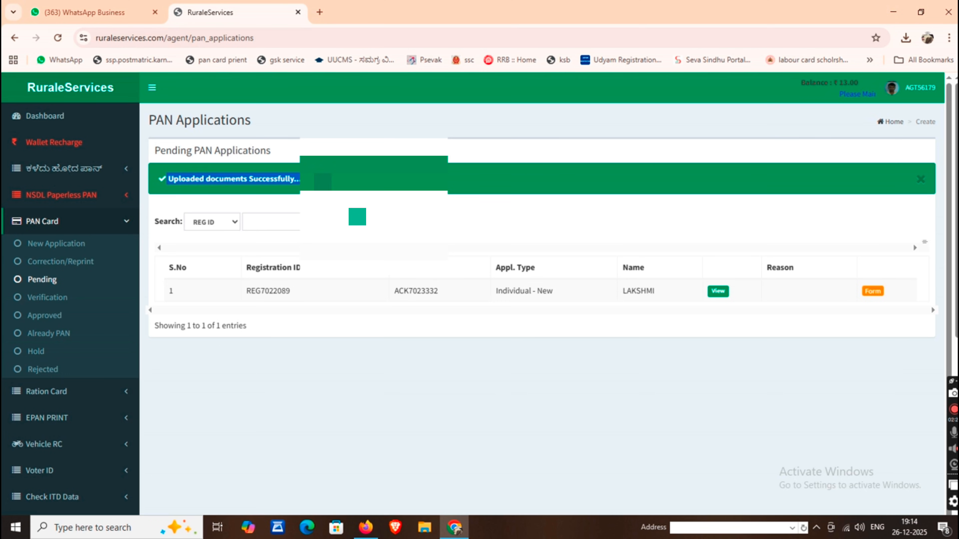
# View the submitted application's details, check the pending list and open the list of PAN applications under verification
pyautogui.click(371, 317)
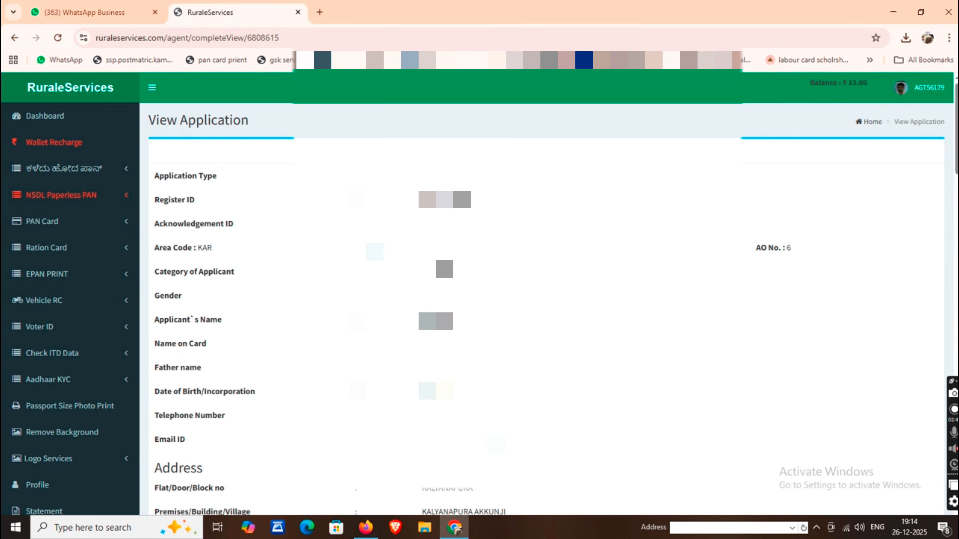
pyautogui.click(83, 226)
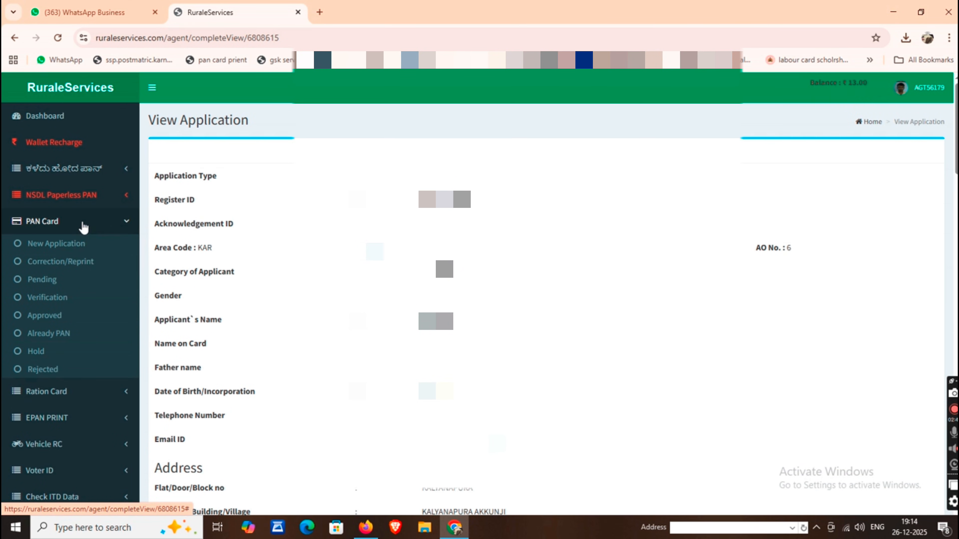
pyautogui.click(50, 283)
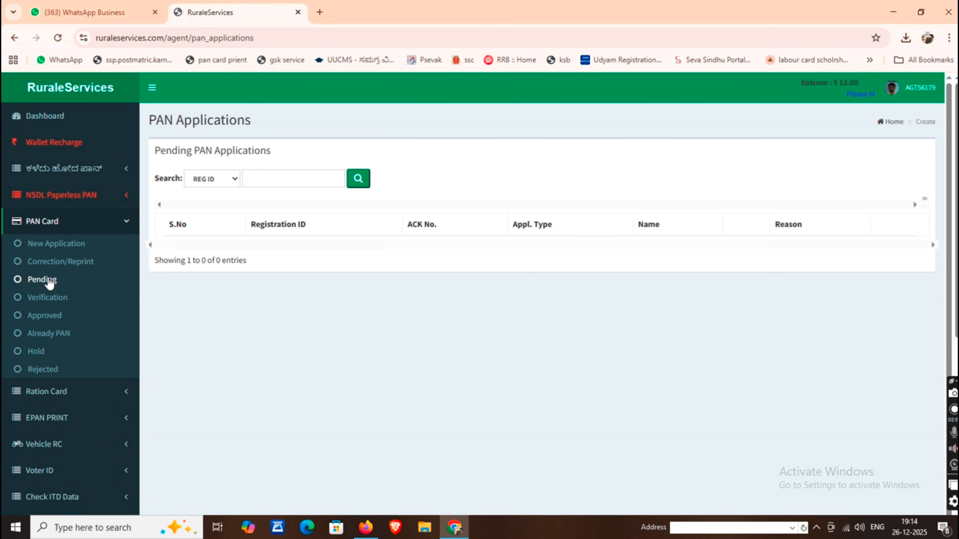
pyautogui.click(55, 303)
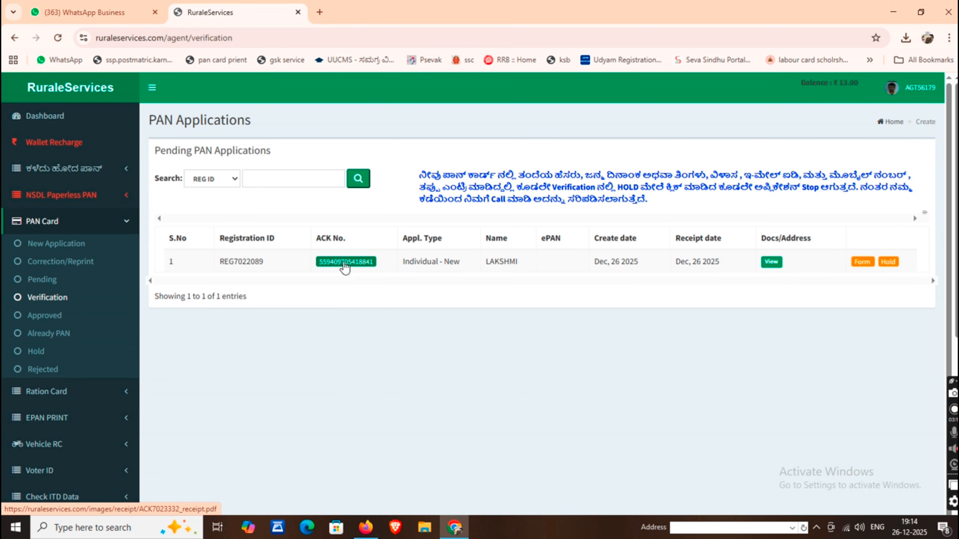
# Open the application's acknowledgement receipt, review it, save the PDF to the applicant's desktop folder and close the receipt
pyautogui.click(345, 263)
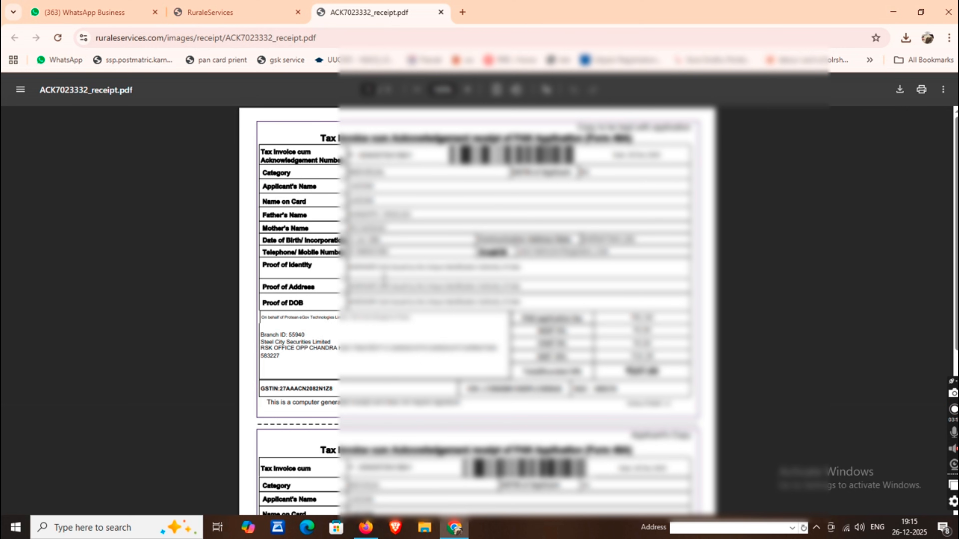
pyautogui.scroll(-7, 385, 280)
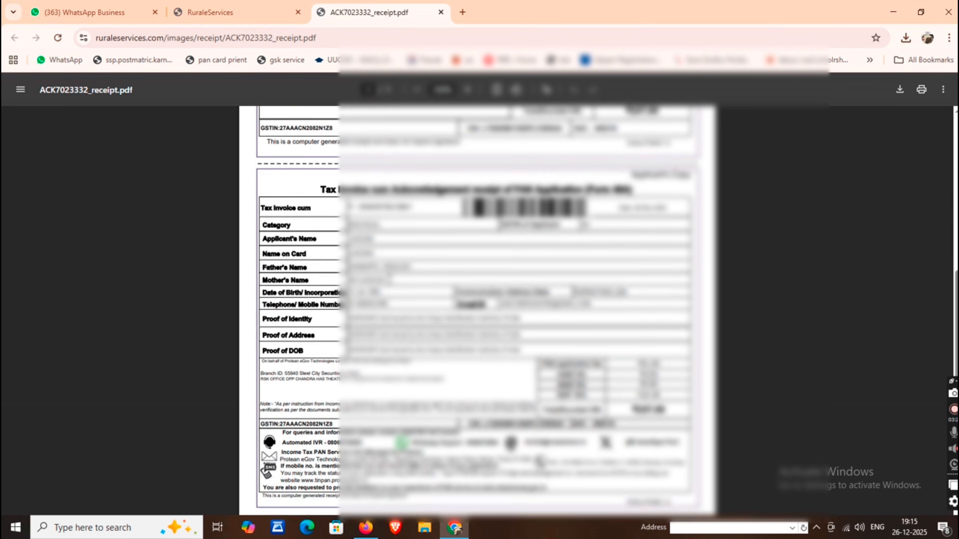
pyautogui.scroll(7, 389, 279)
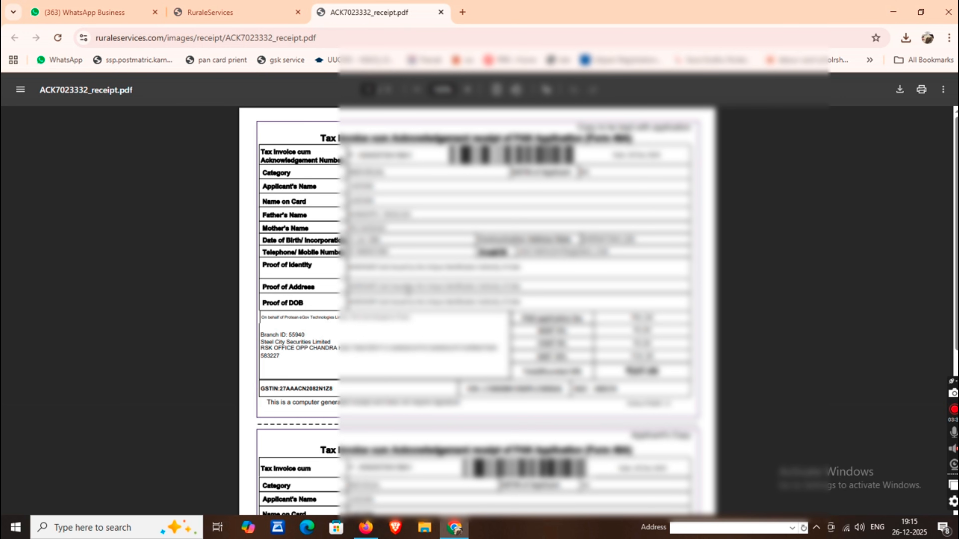
pyautogui.click(901, 90)
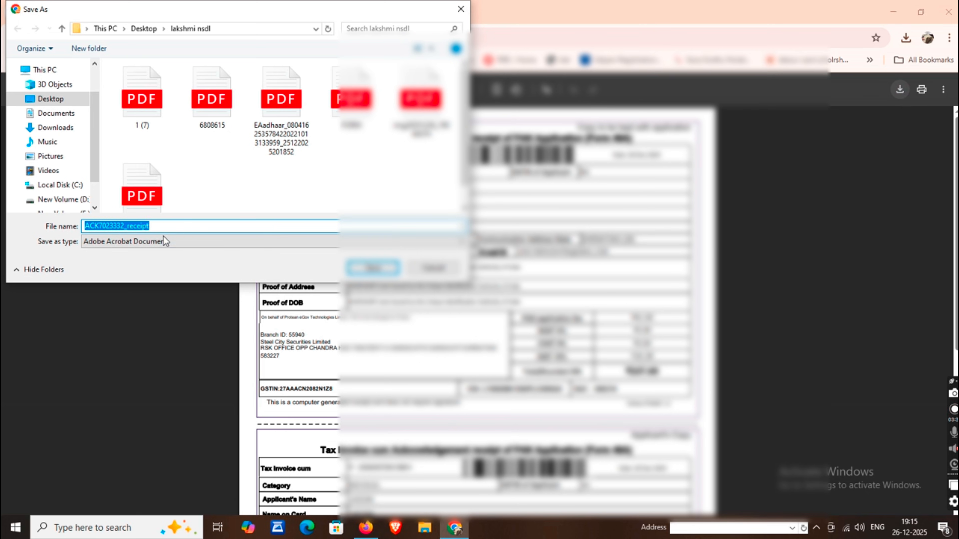
pyautogui.click(363, 273)
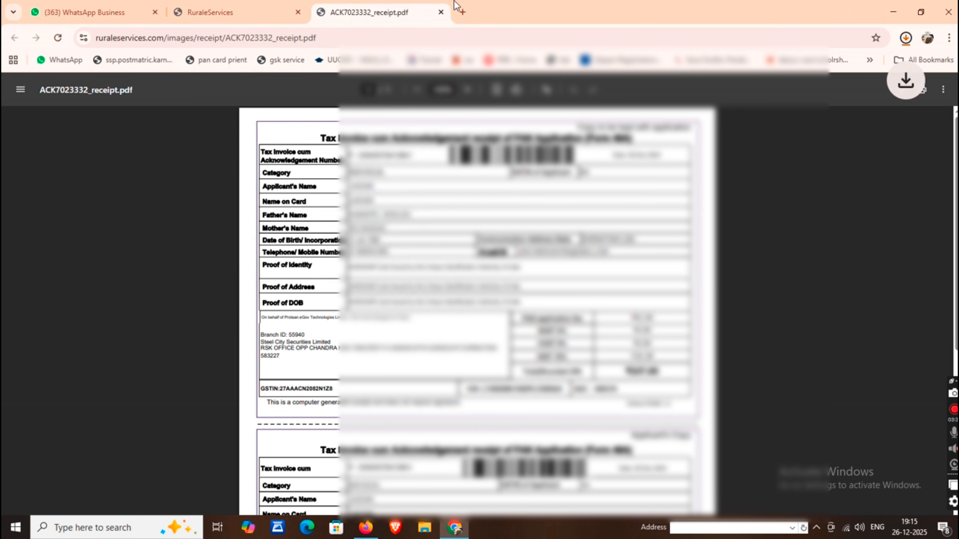
pyautogui.click(441, 12)
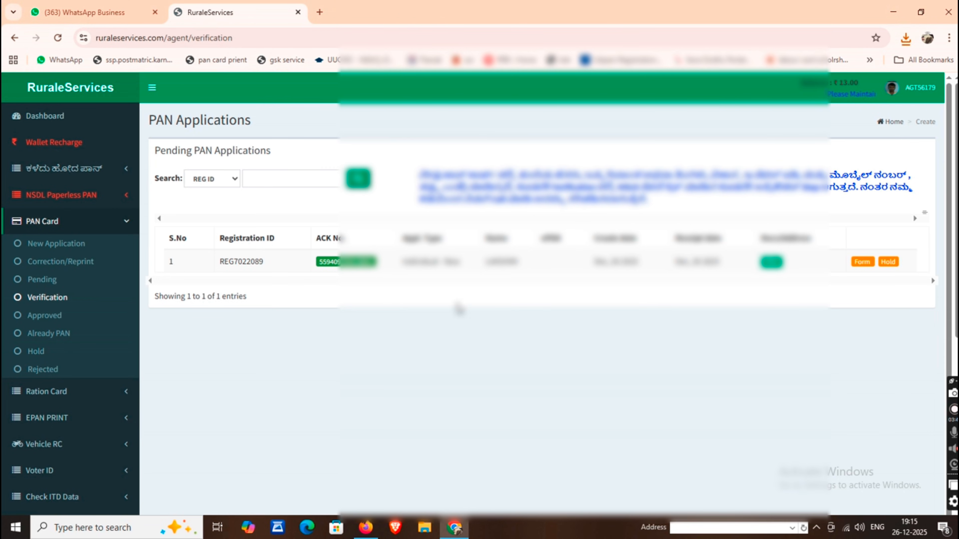